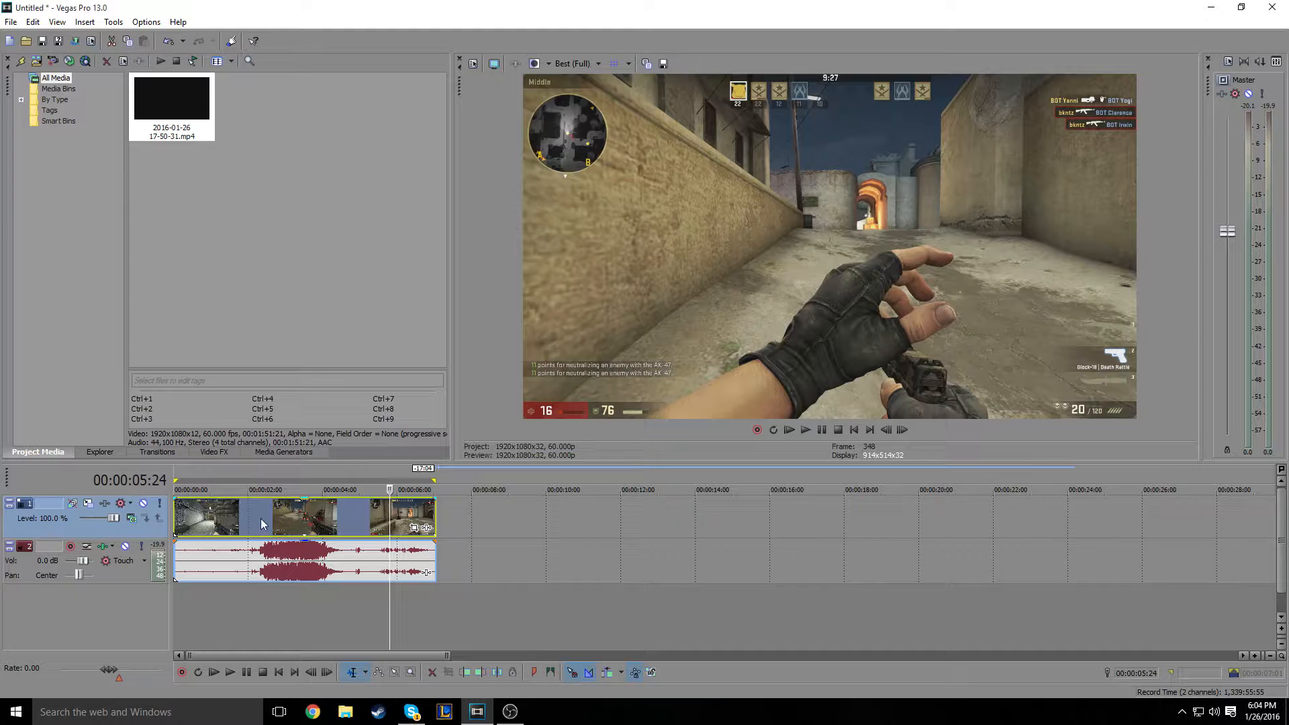
Set the resample switch of the video event on the timeline to Force Resample
right_click(299, 516)
mouse_move(430, 391)
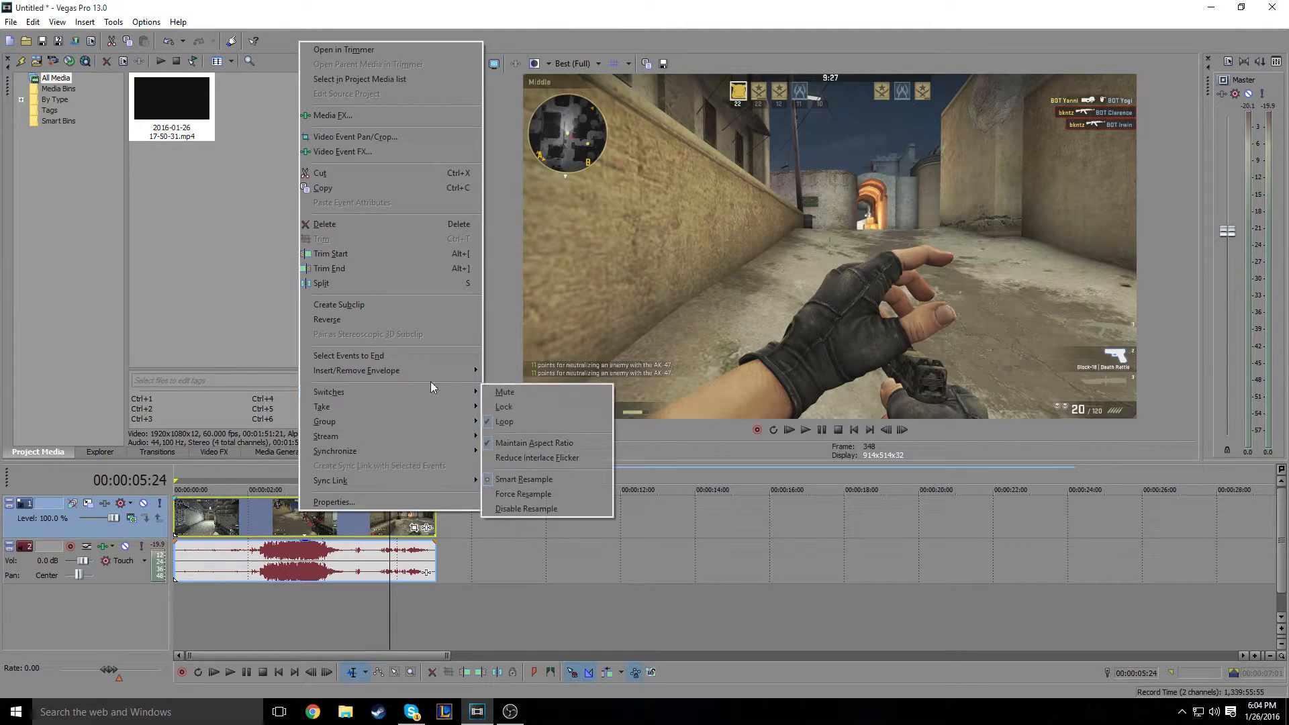
left_click(530, 495)
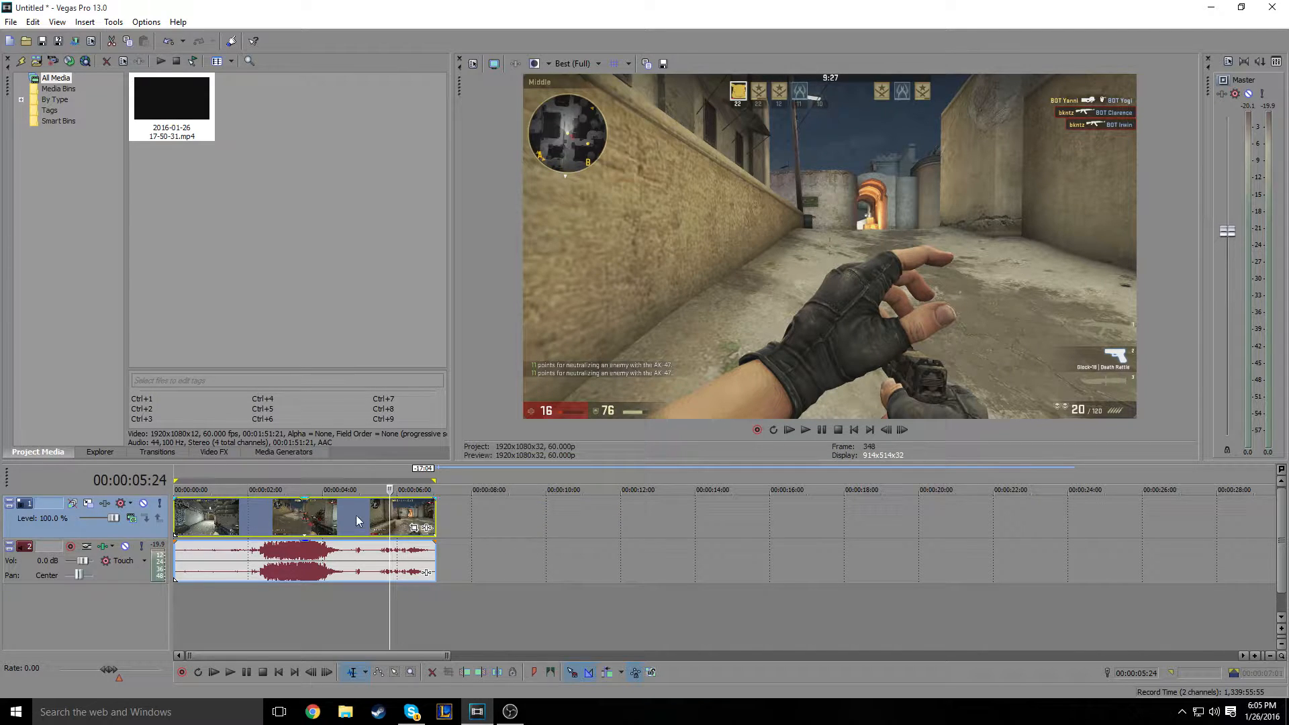
Undo the recent edits until the event is back in separate split clips
key("ctrl+z")
key("ctrl+z")
key("ctrl+z")
key("ctrl+z")
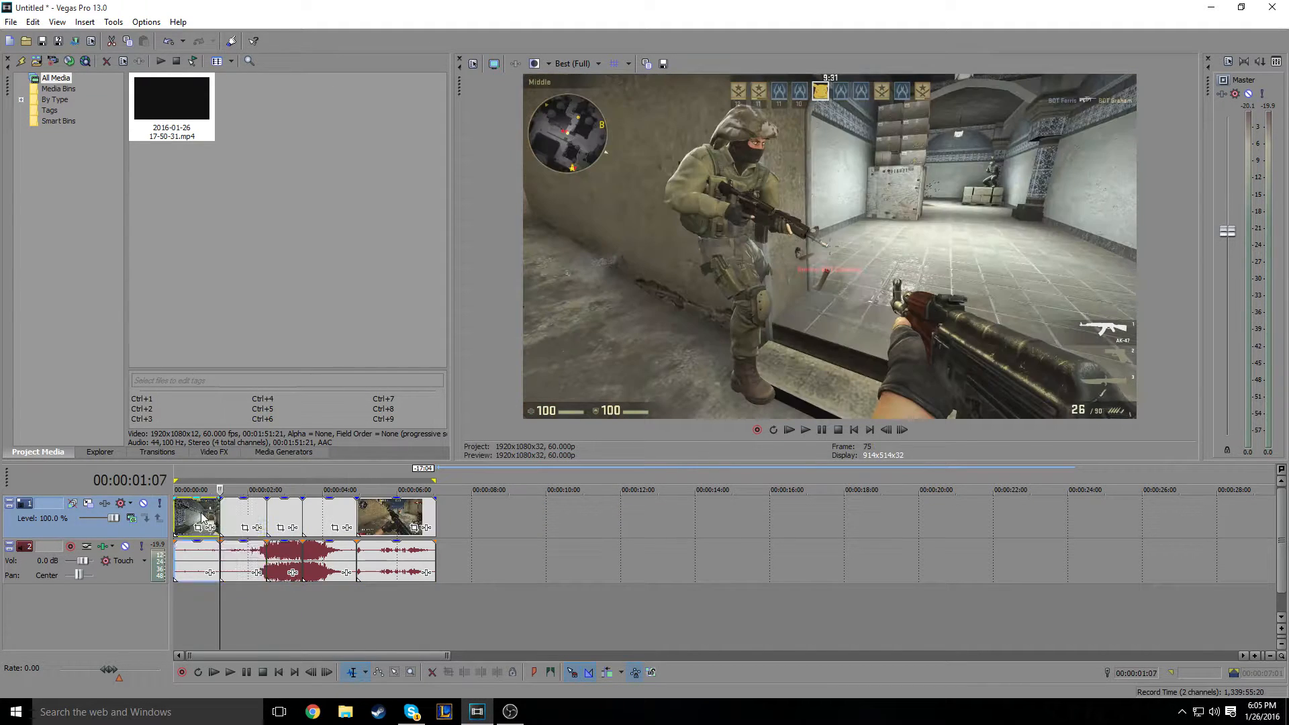
key("ctrl+z")
key("ctrl+z")
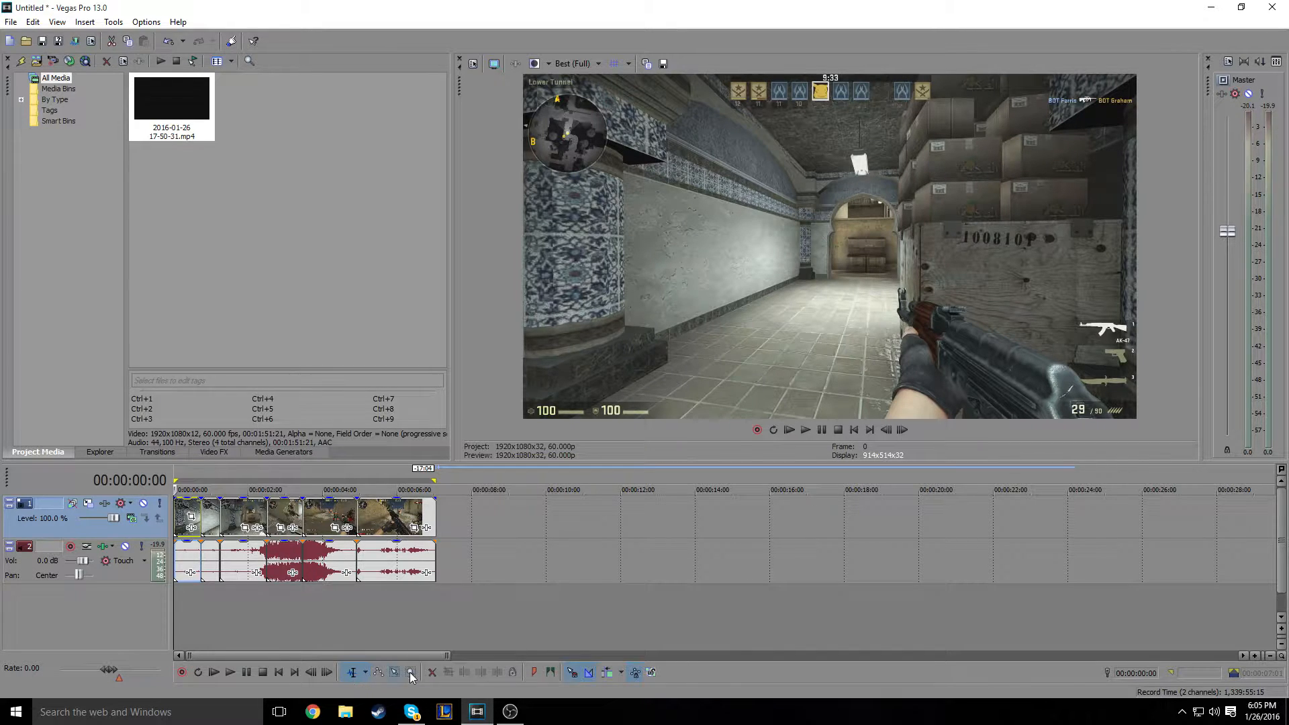
Select all the split clips on the timeline with the Selection Edit Tool and bring up their event options
left_click(396, 674)
left_click_drag(625, 514, 102, 487)
right_click(323, 515)
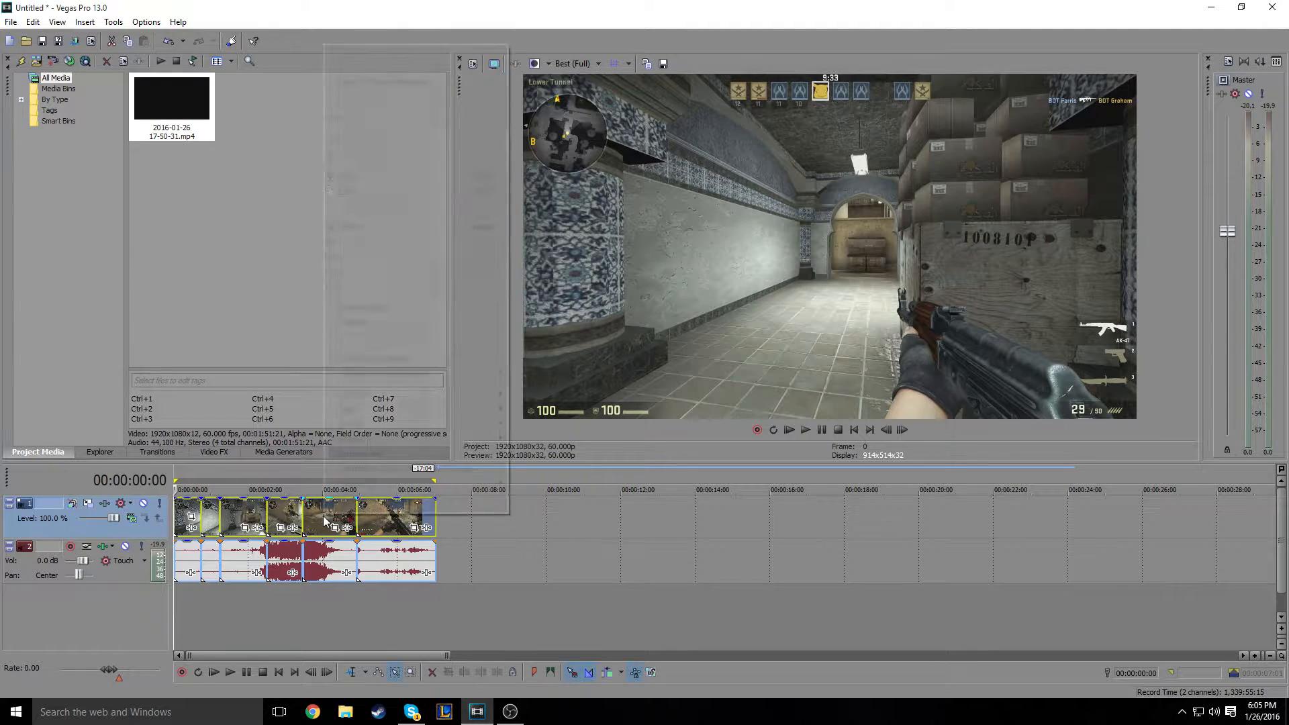
left_click(501, 537)
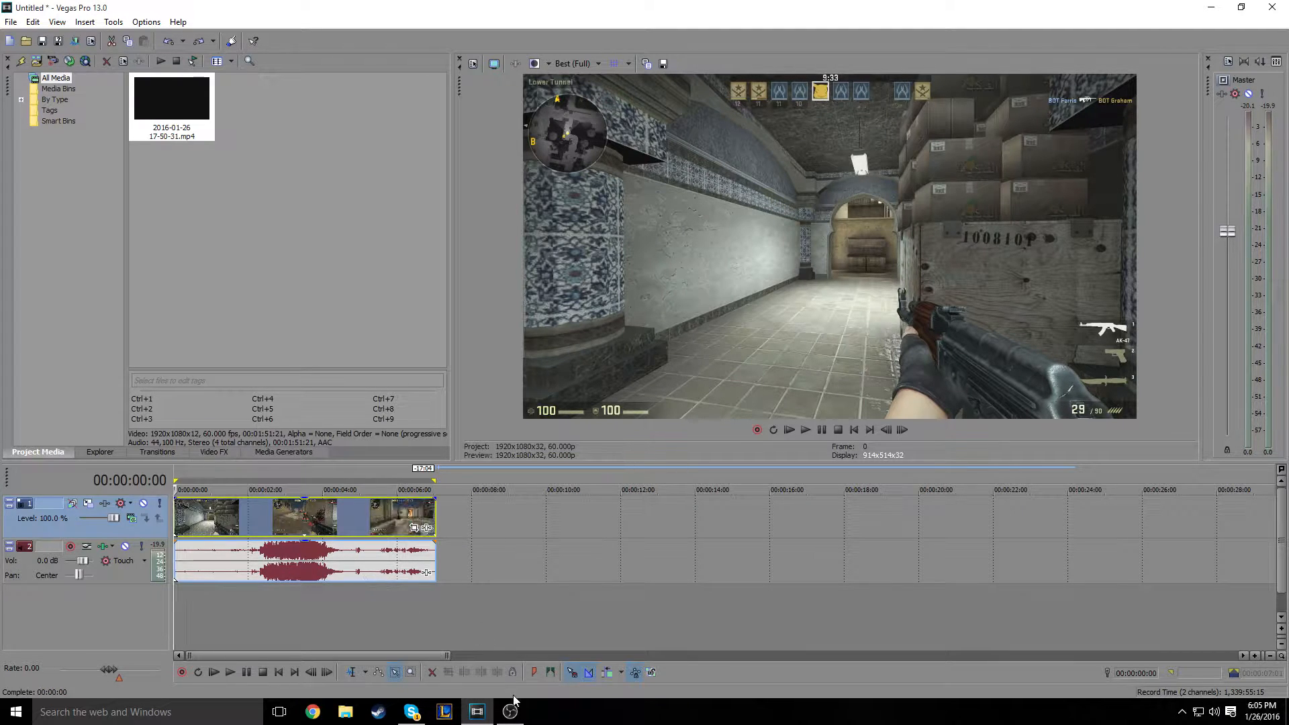
Apply the csgo preset of the Color Corrector video effect to the event on the timeline
left_click(351, 673)
left_click(209, 452)
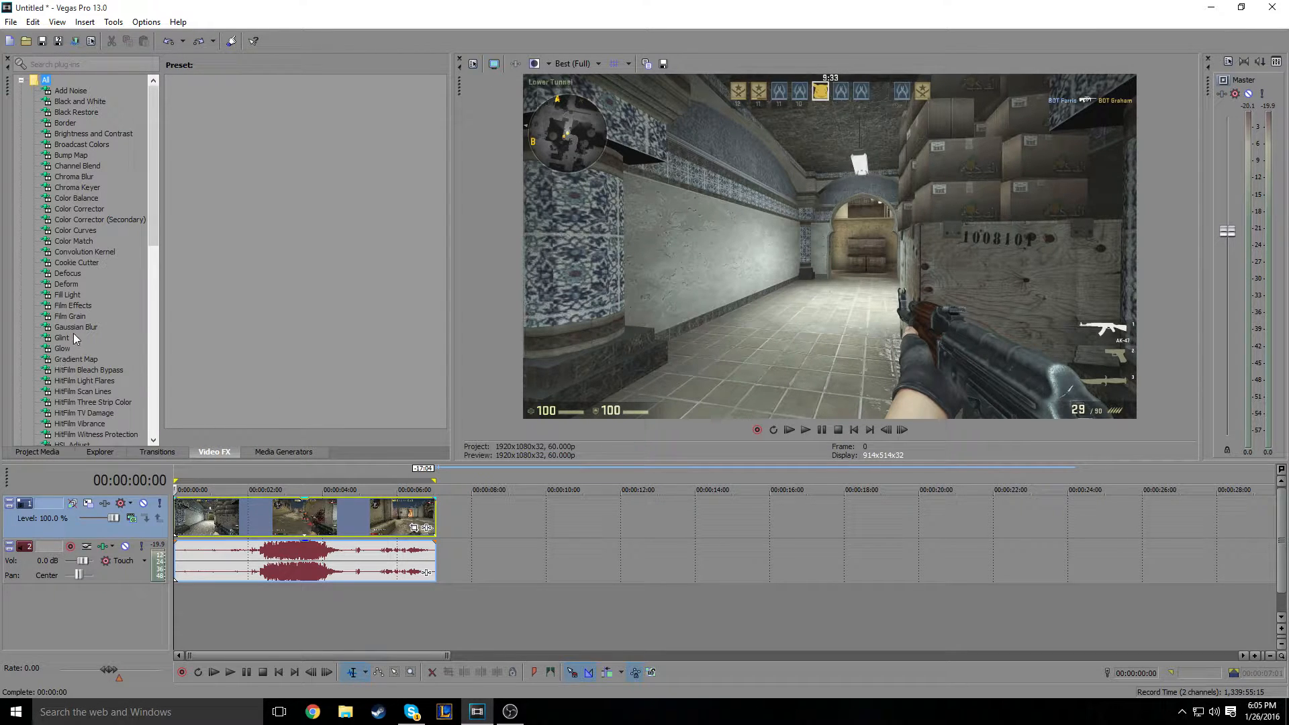
left_click(94, 209)
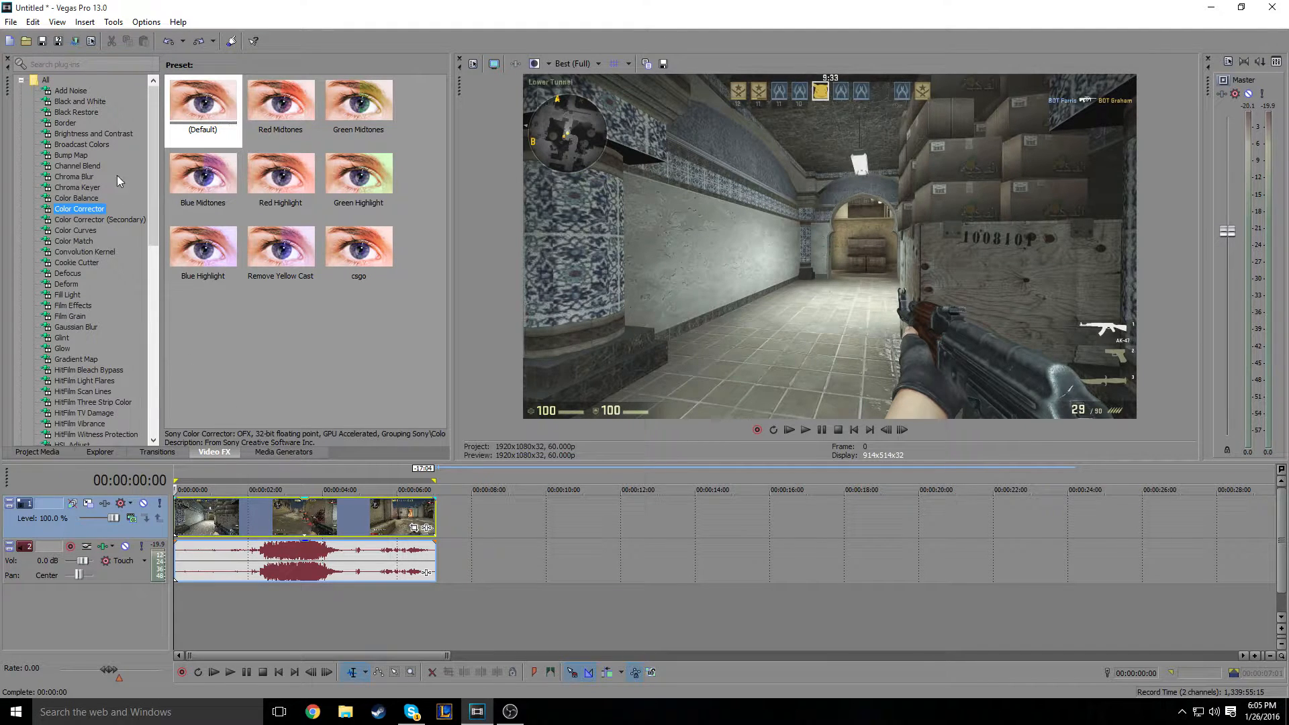
left_click_drag(337, 262, 402, 522)
Preview the corrected clip at 00:00:05:05 and examine the Color Corrector's Low, Mid, High and Saturation settings
left_click(339, 571)
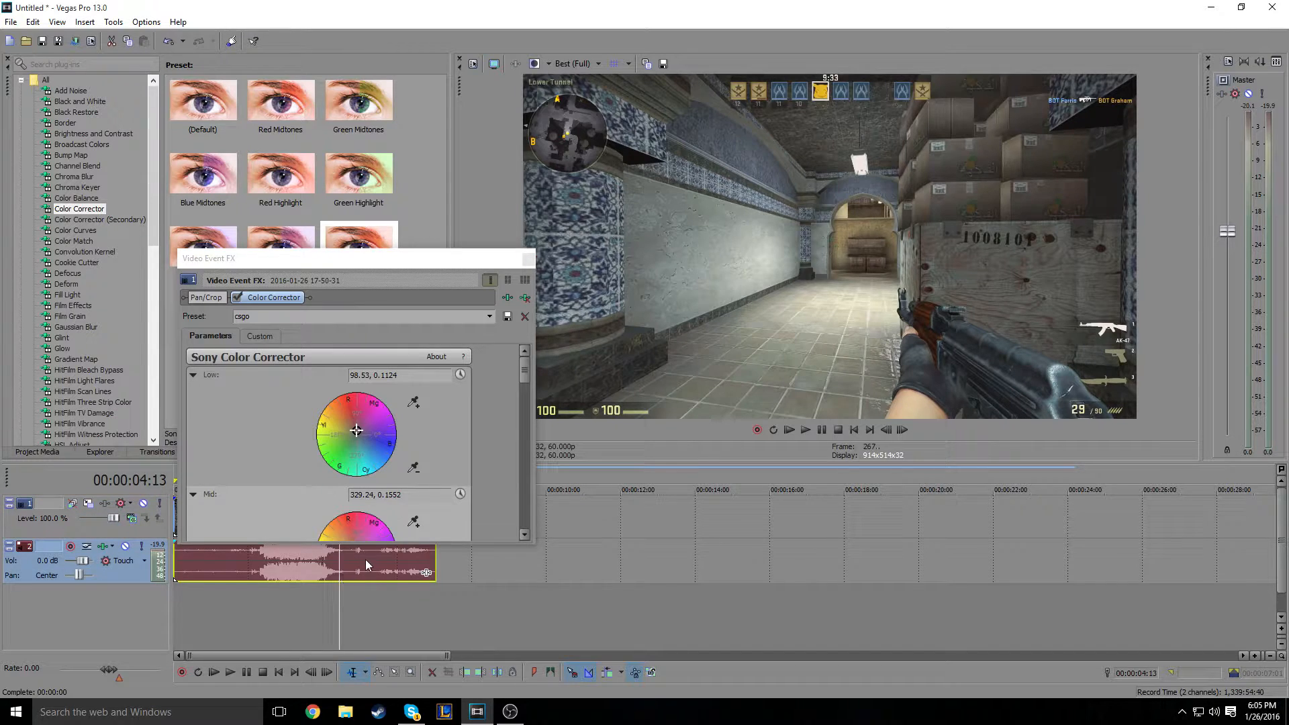
left_click(368, 557)
scroll(482, 380, "down", 2)
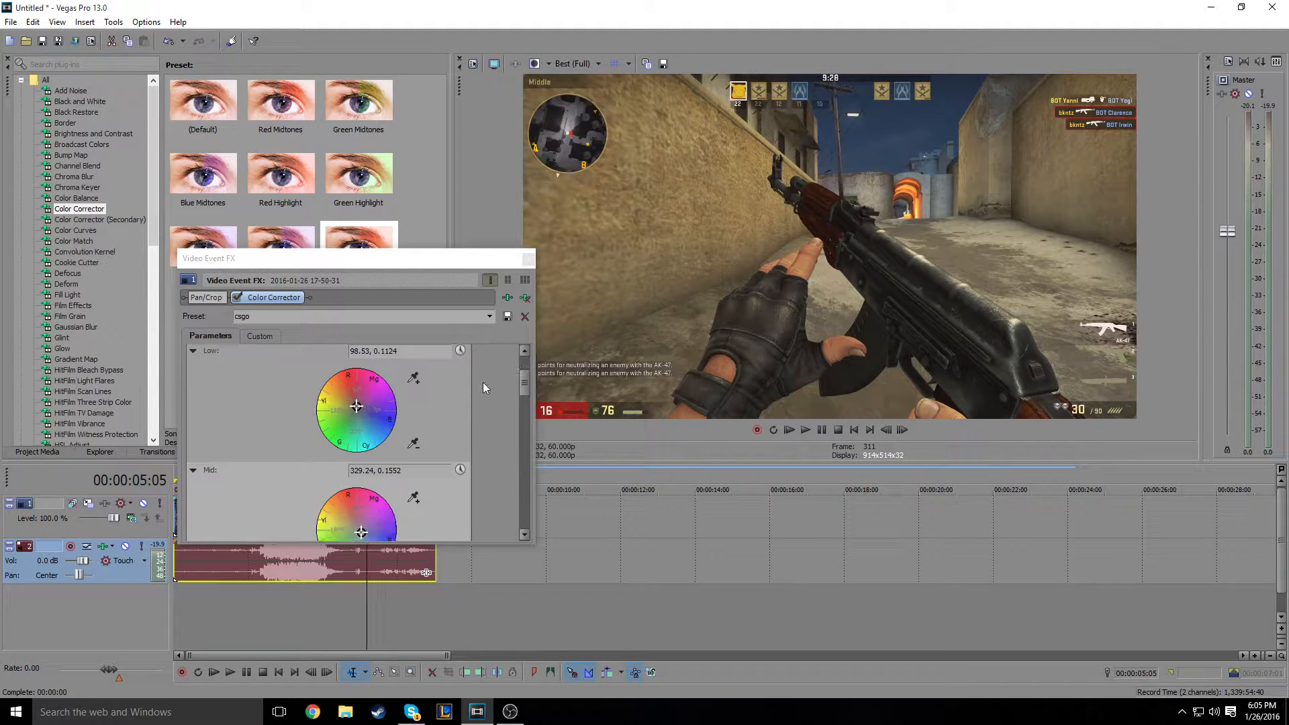
scroll(470, 405, "down", 1)
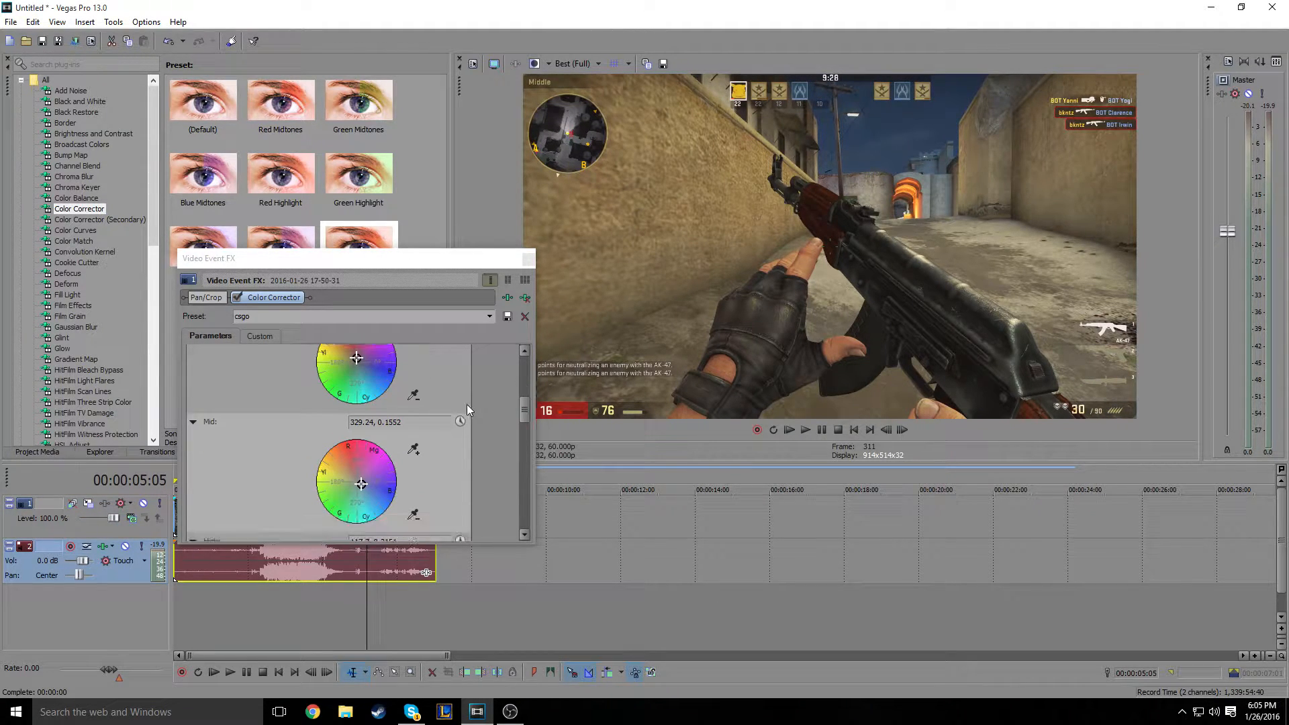
scroll(453, 405, "down", 8)
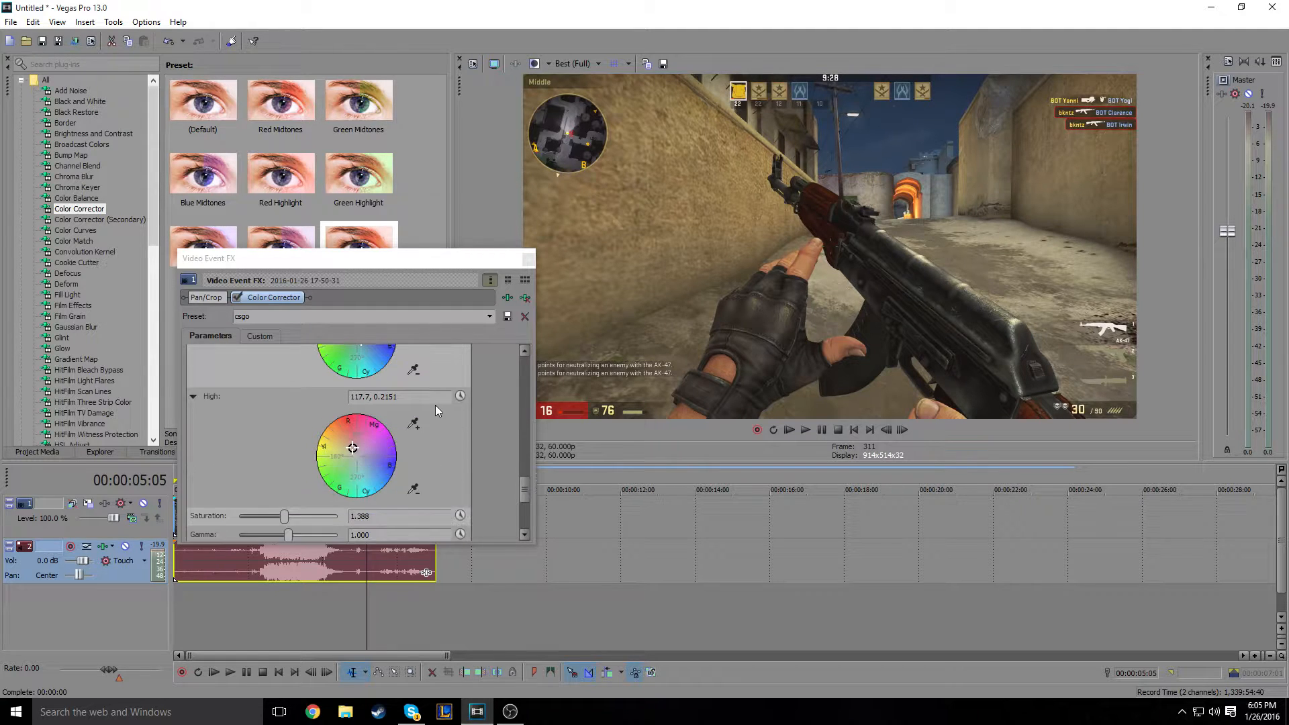
left_click(530, 258)
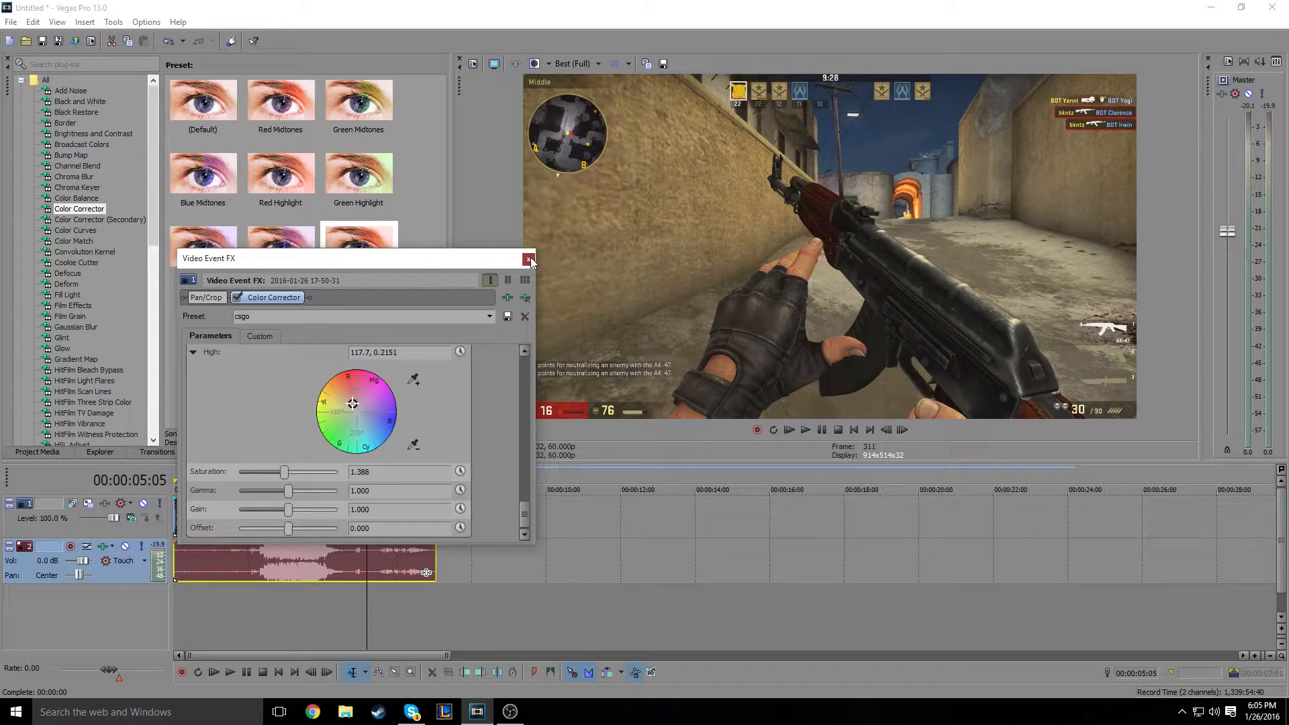
left_click(530, 260)
Apply the csgo preset of the Sharpen video effect to the event on the timeline
scroll(87, 289, "down", 8)
scroll(91, 285, "down", 4)
left_click(91, 284)
left_click_drag(281, 176, 388, 513)
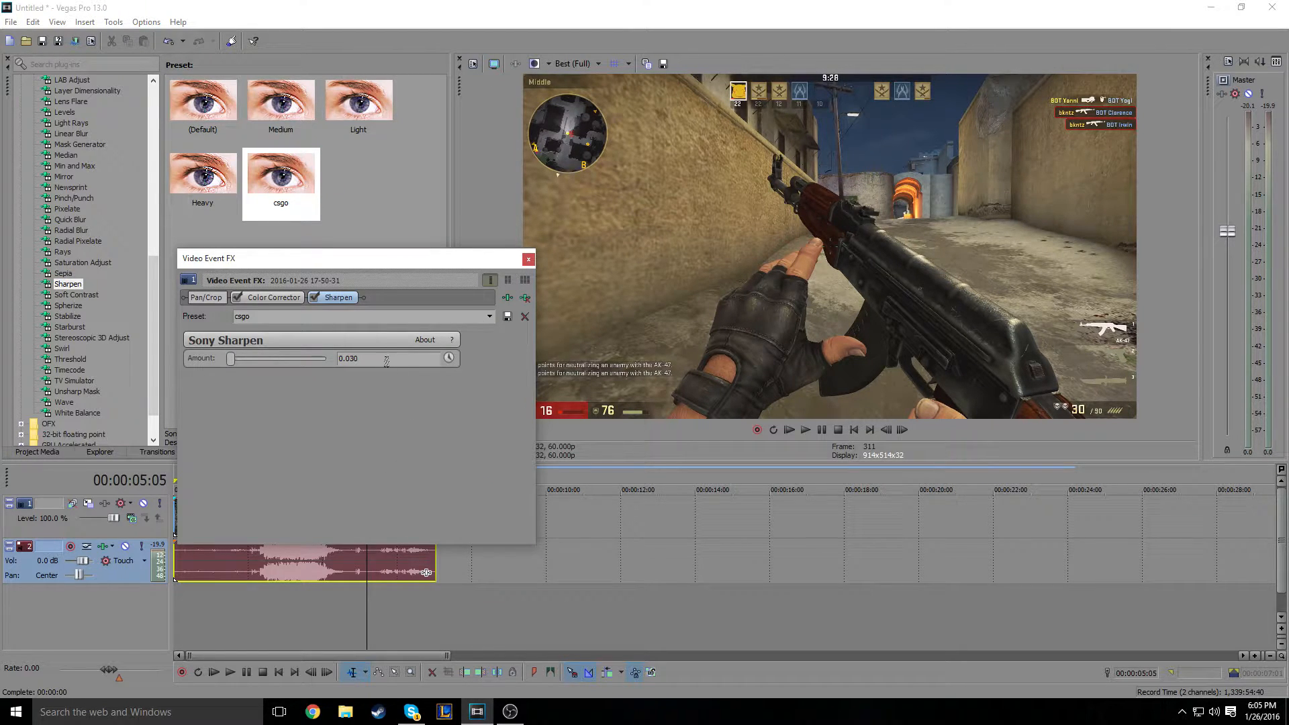
left_click(528, 260)
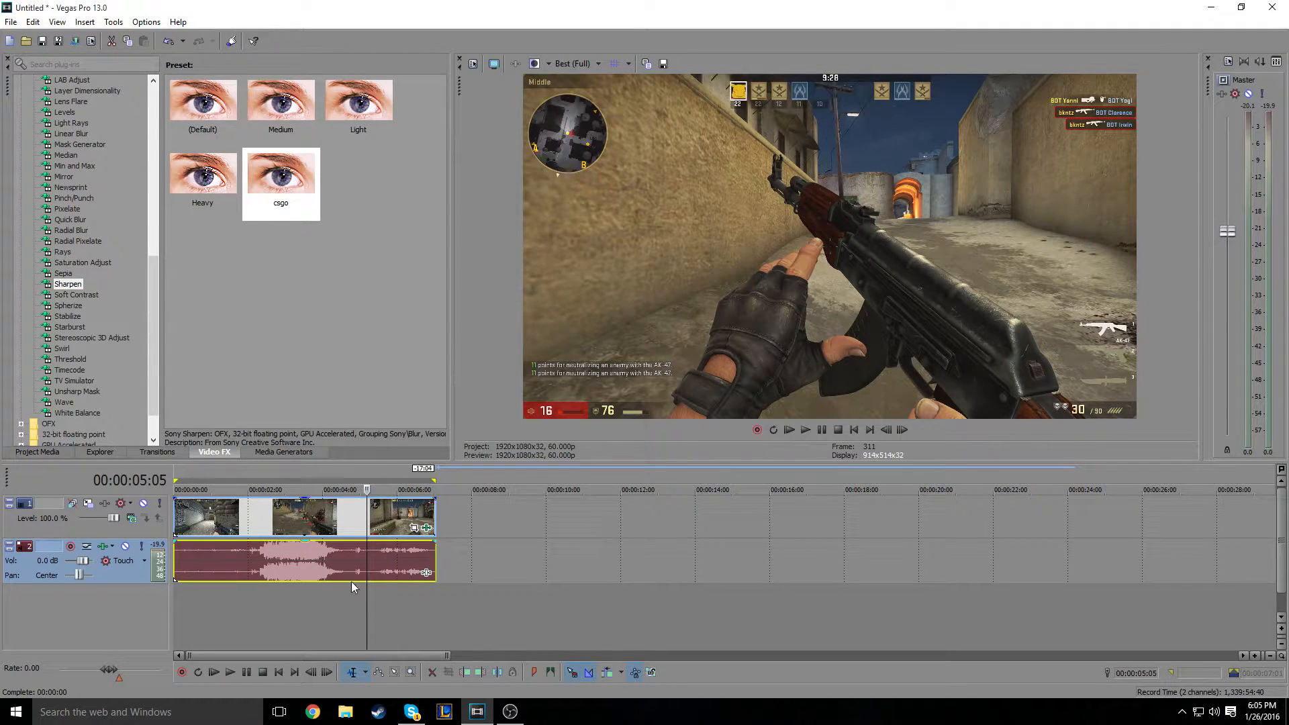
Check the frame rate in the project properties and set the full-resolution rendering quality to Best
left_click(472, 63)
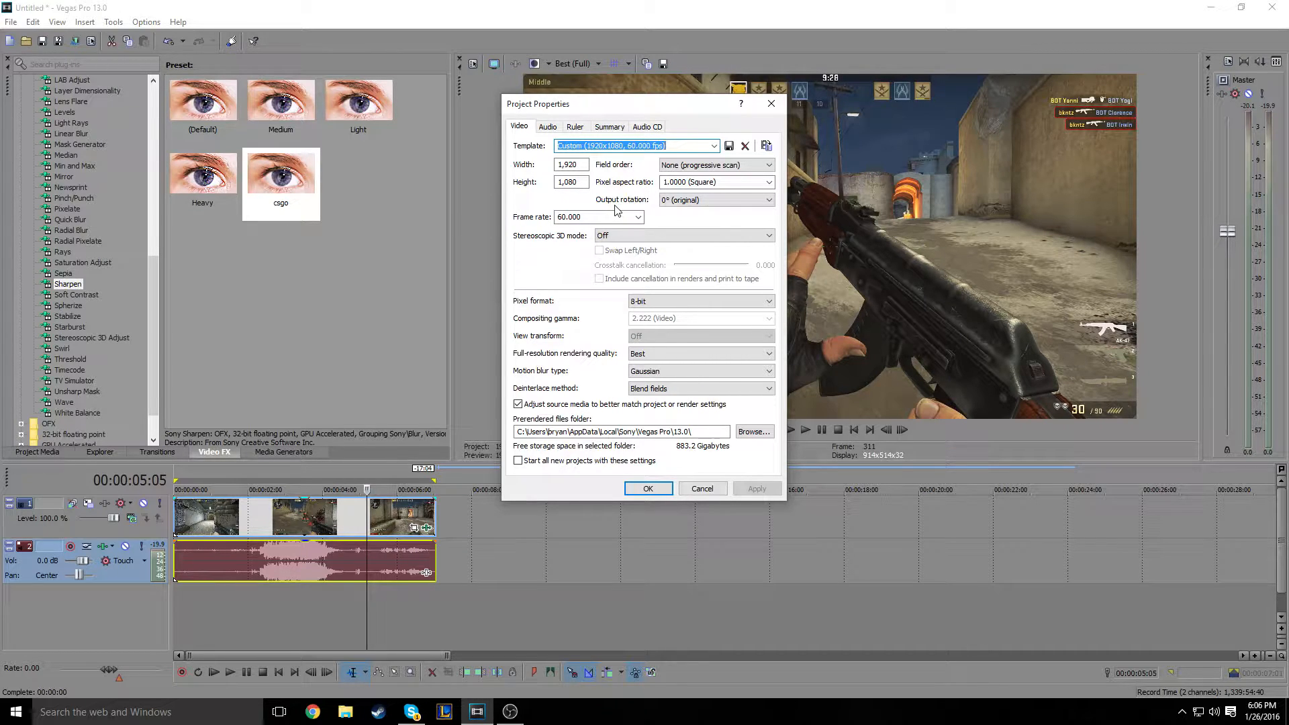
left_click(638, 217)
left_click(640, 220)
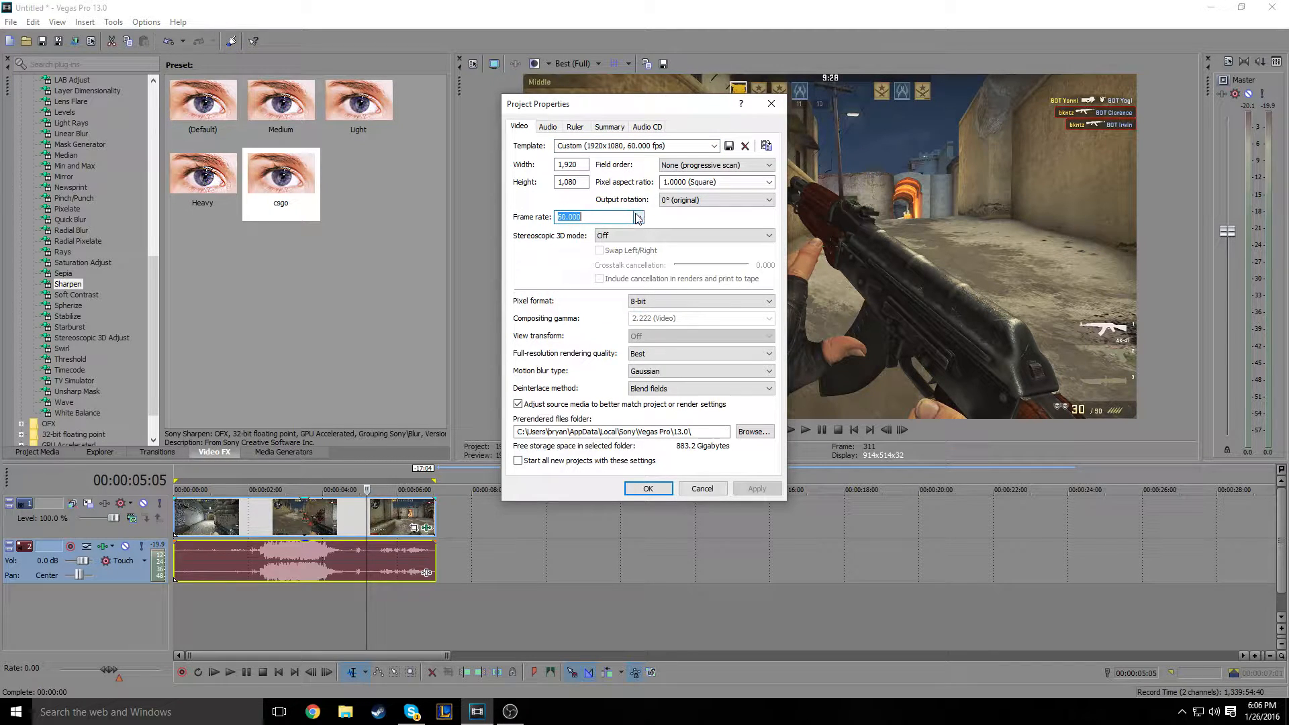
left_click(646, 355)
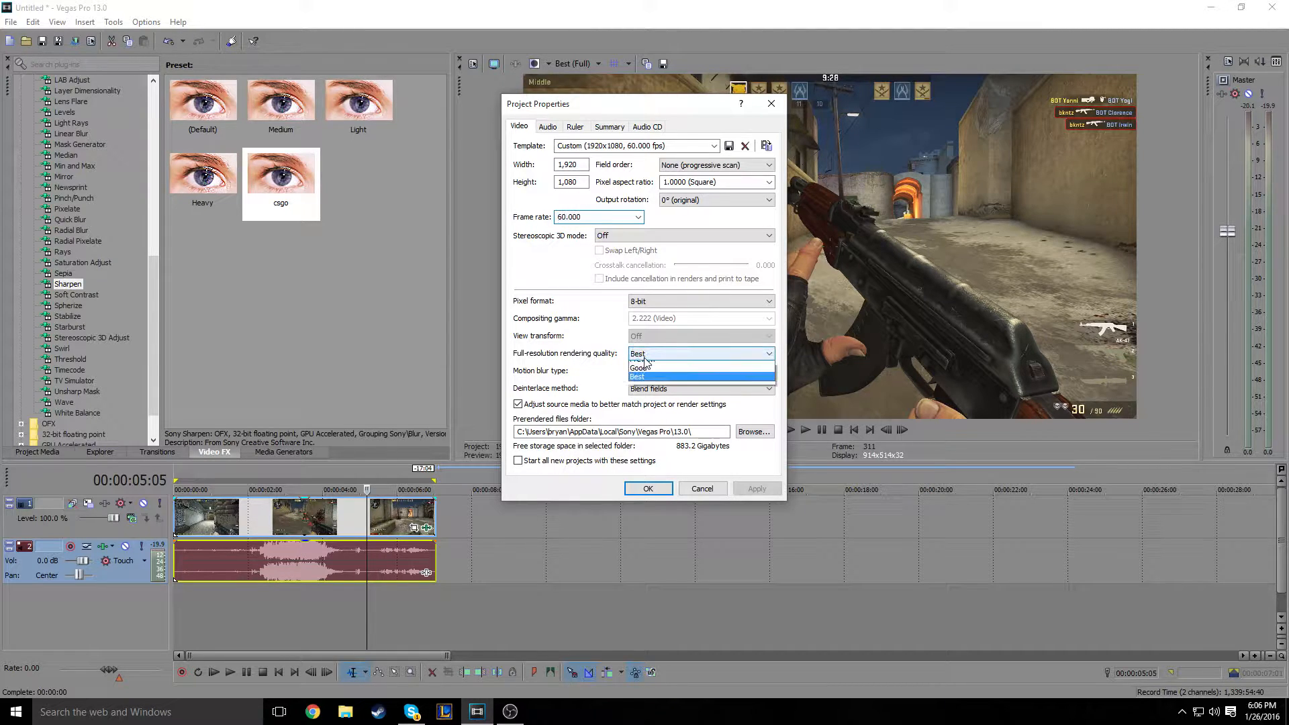
left_click(638, 383)
left_click(647, 354)
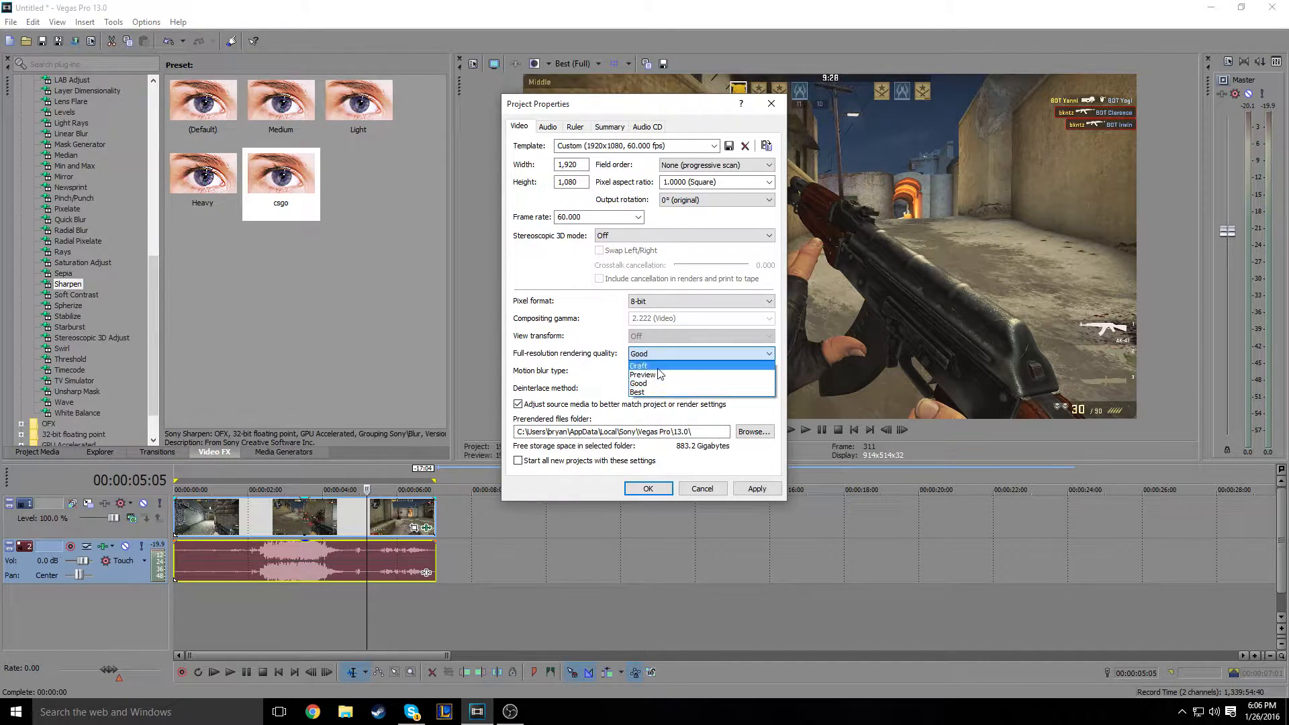
left_click(651, 393)
Choose the audio resample and stretch quality in the project properties, and apply the settings
left_click(548, 127)
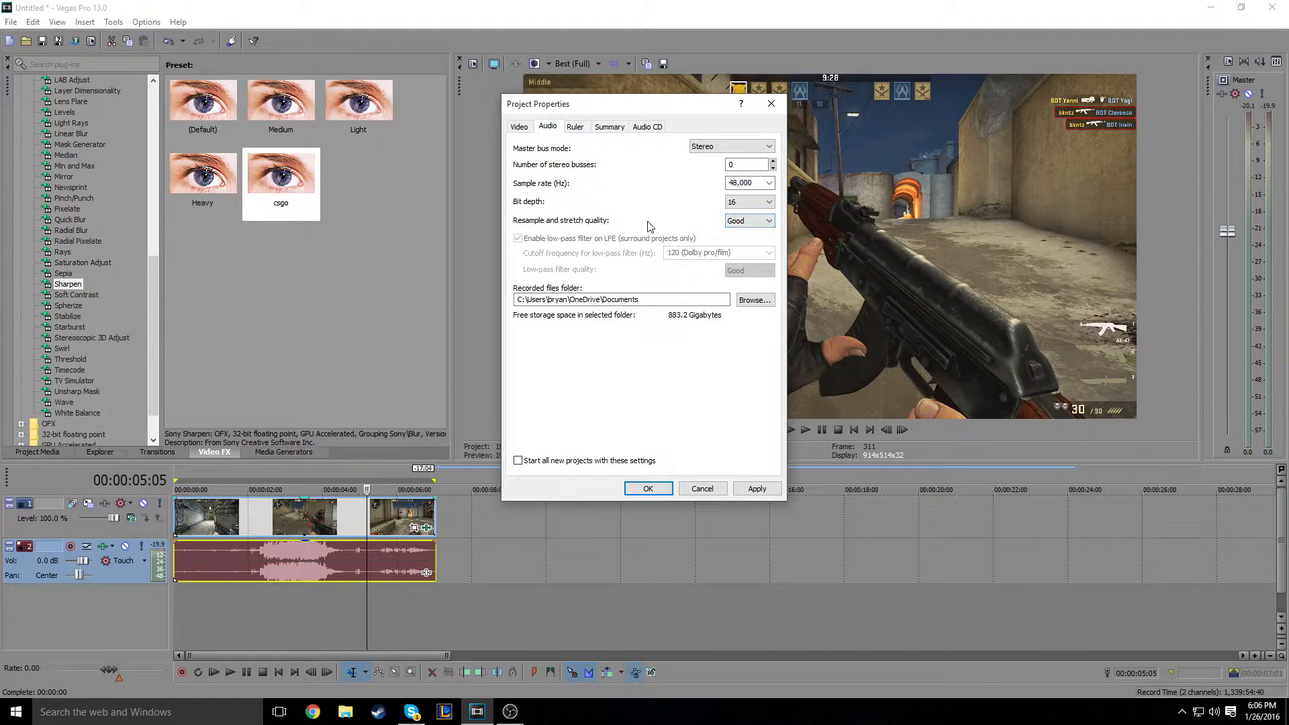
left_click(745, 221)
left_click(747, 254)
left_click(531, 128)
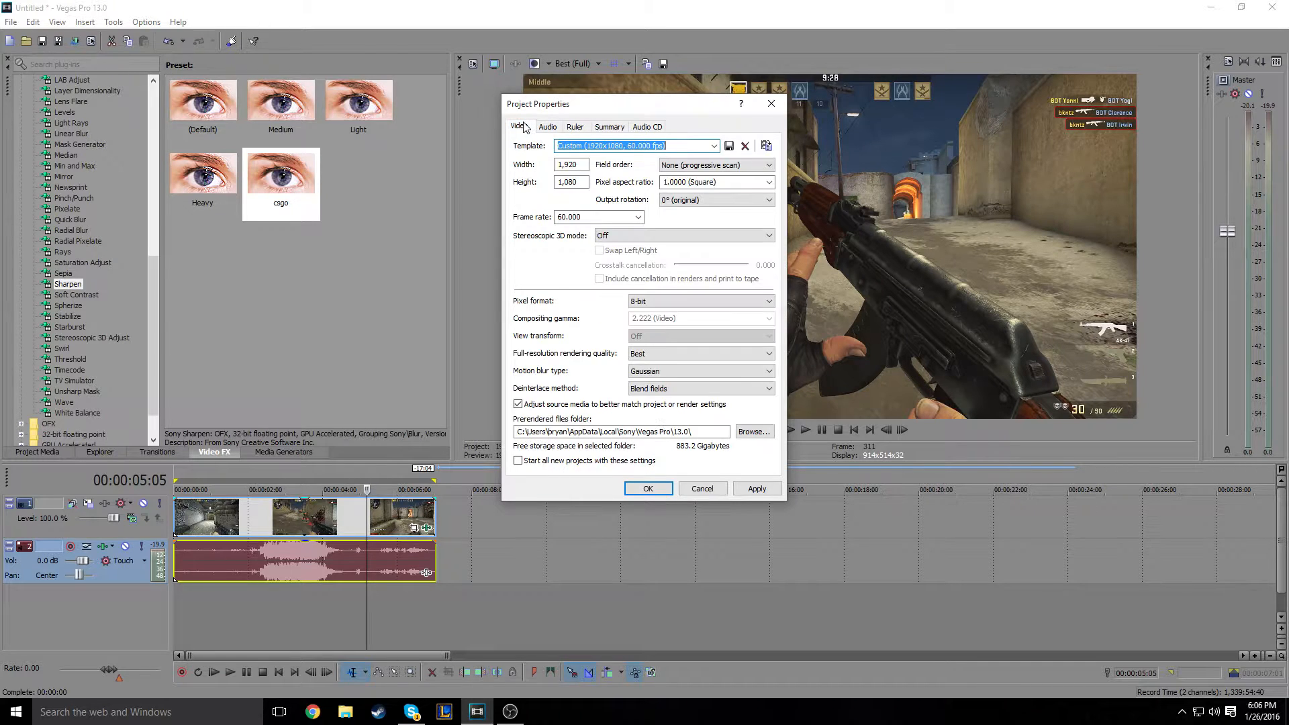
left_click(754, 490)
left_click(648, 489)
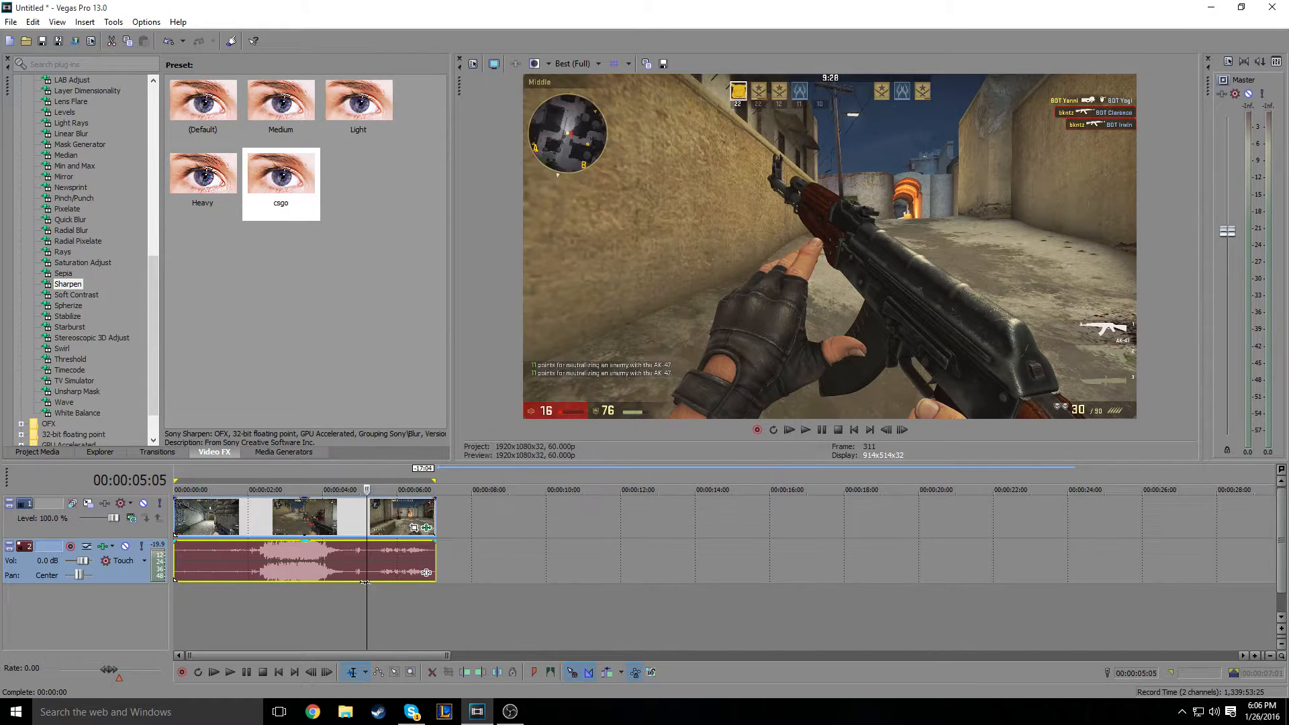
Mark the full length of the clip as the loop region and open the Render As settings
double_click(321, 604)
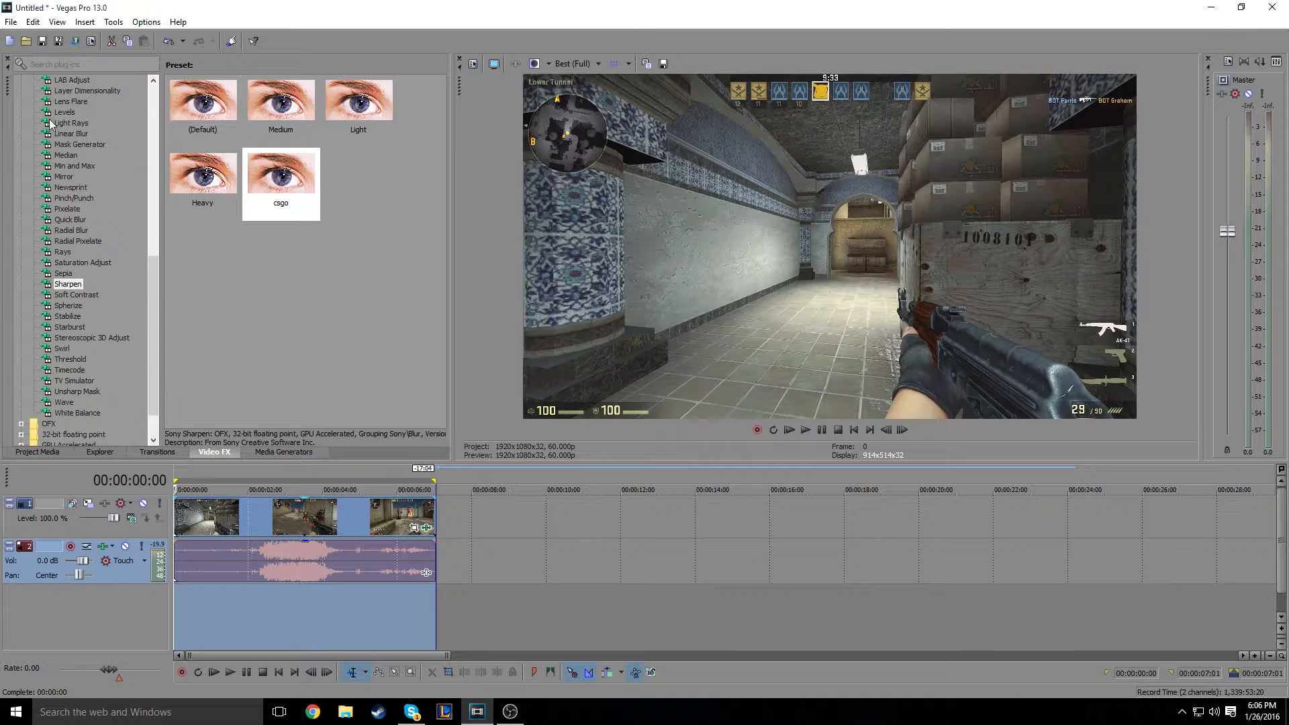
left_click(75, 40)
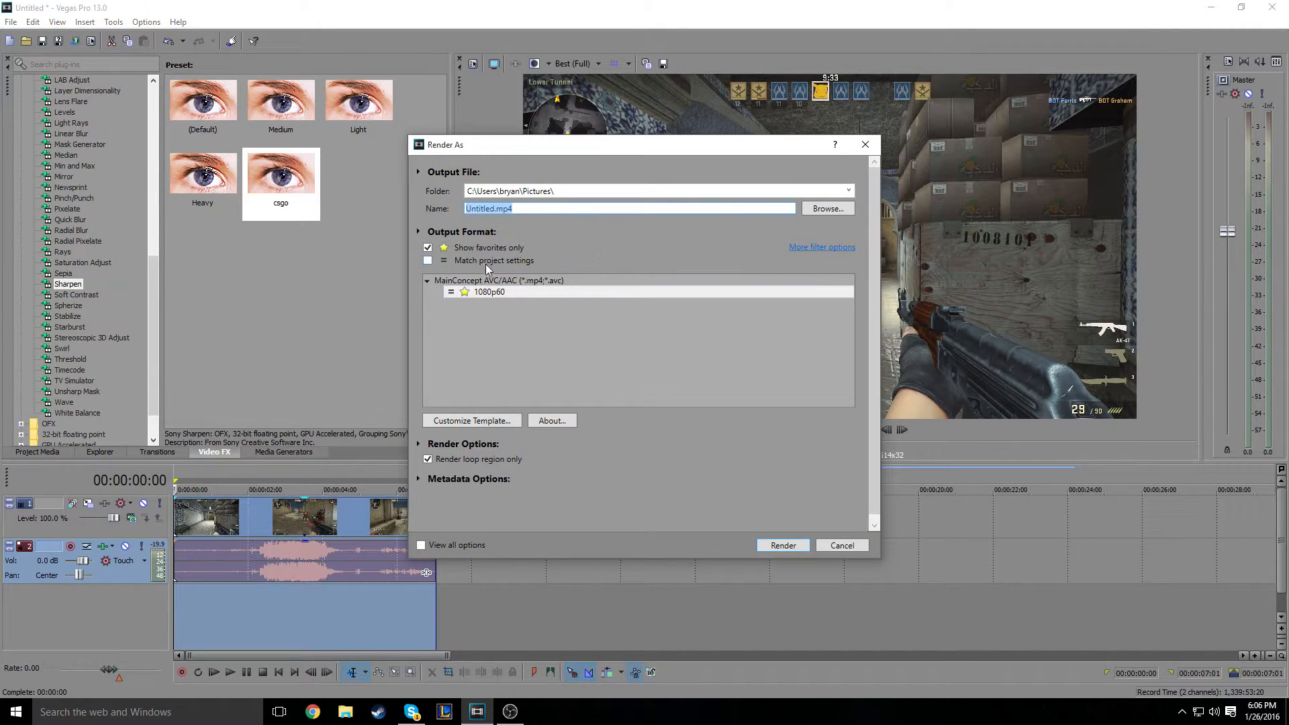
Show all render templates and select Internet HD 1080p under MainConcept AVC/AAC
left_click(428, 248)
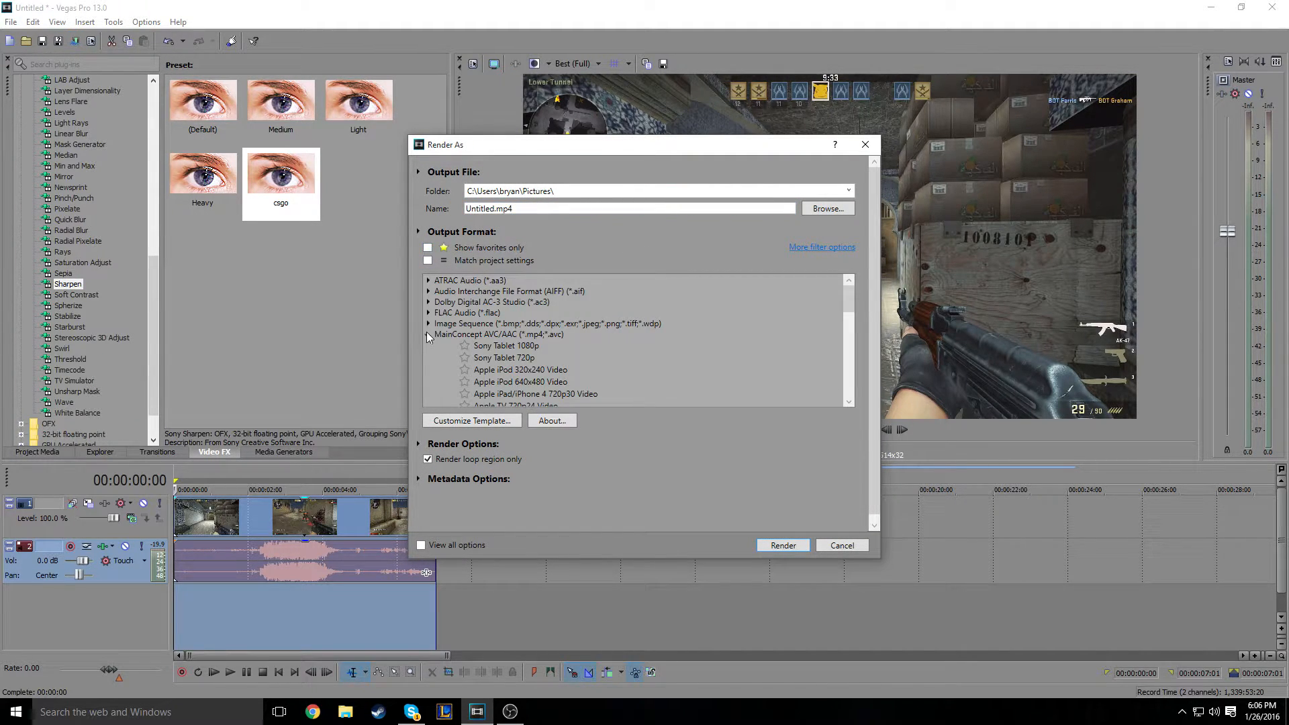
left_click(428, 334)
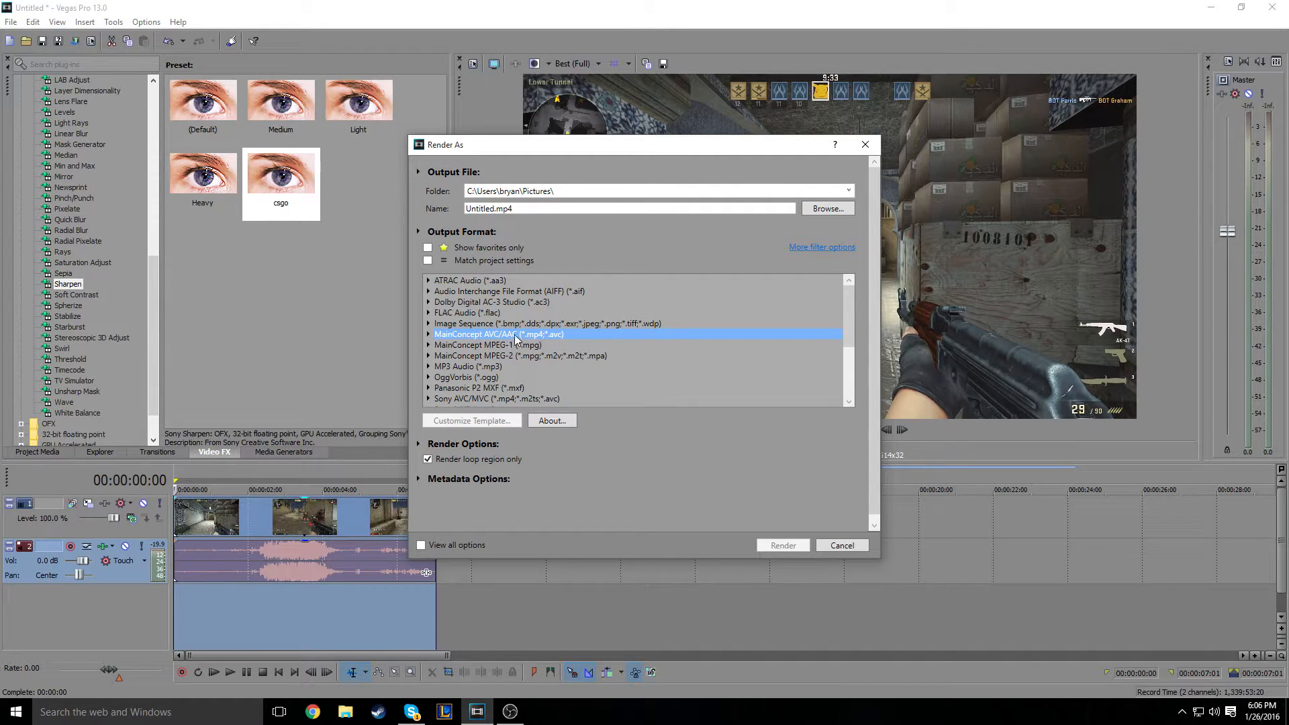
left_click(430, 335)
scroll(574, 318, "down", 5)
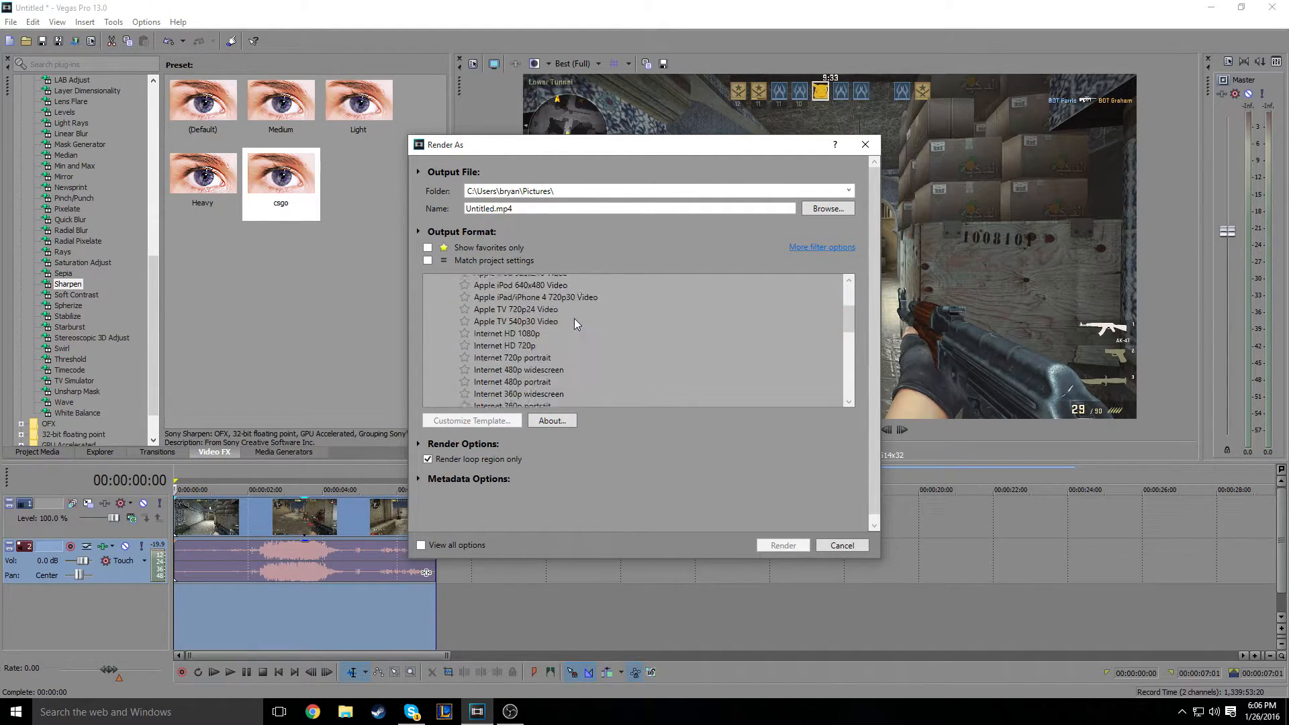
left_click(501, 333)
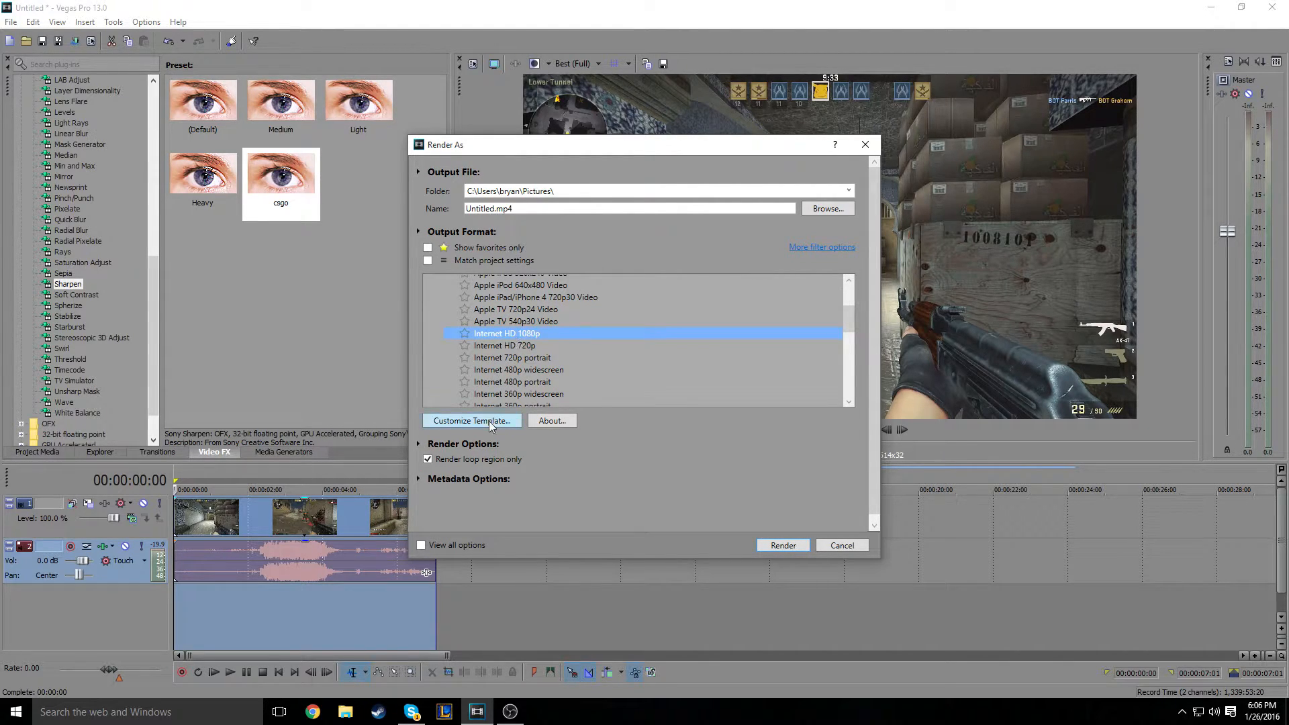
Limit the render templates to favorites, select 1080p60, and open its custom settings
left_click(429, 249)
left_click(507, 294)
left_click(508, 420)
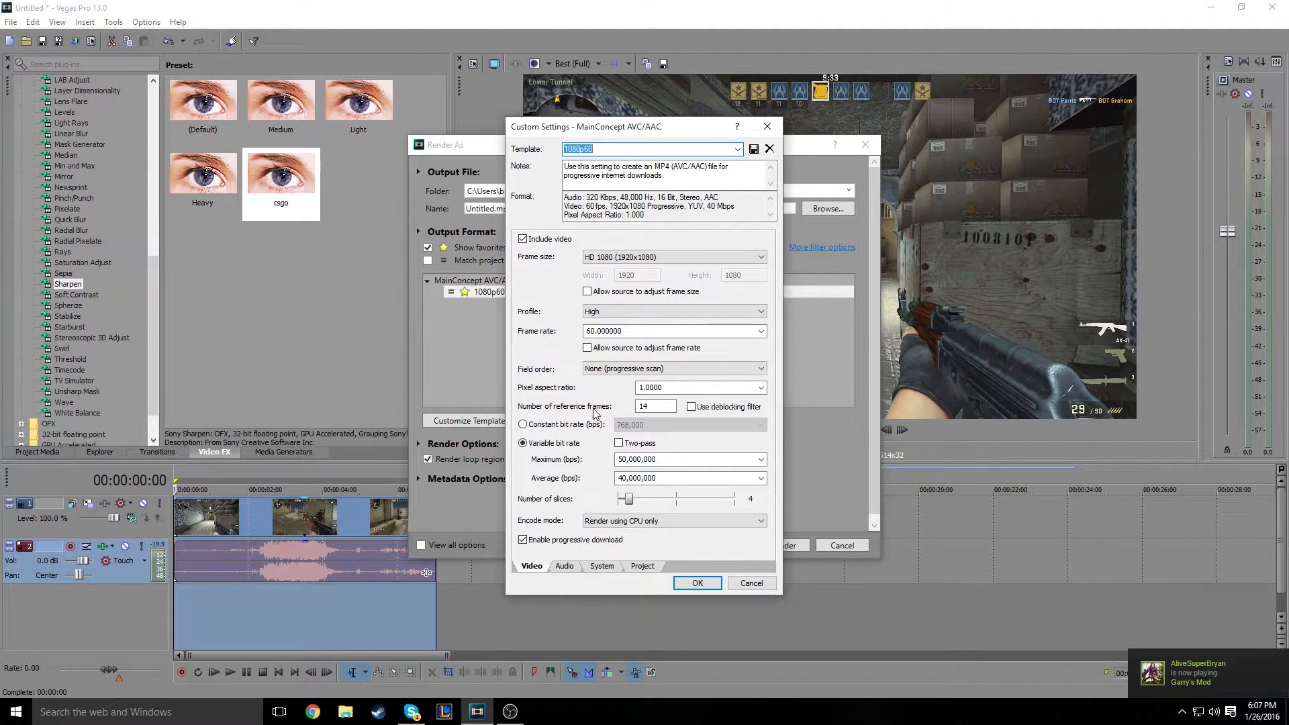
Check the number of reference frames and choose Render using CPU only as the encode mode
double_click(641, 406)
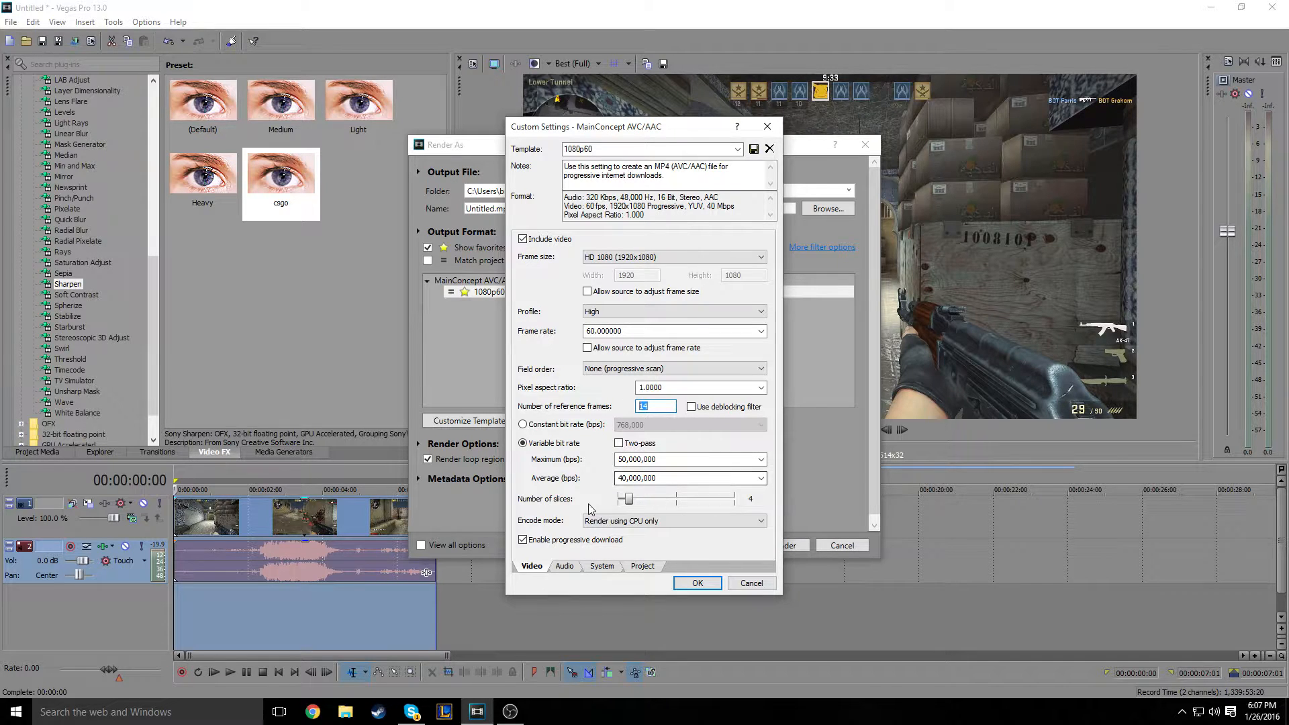
left_click(653, 525)
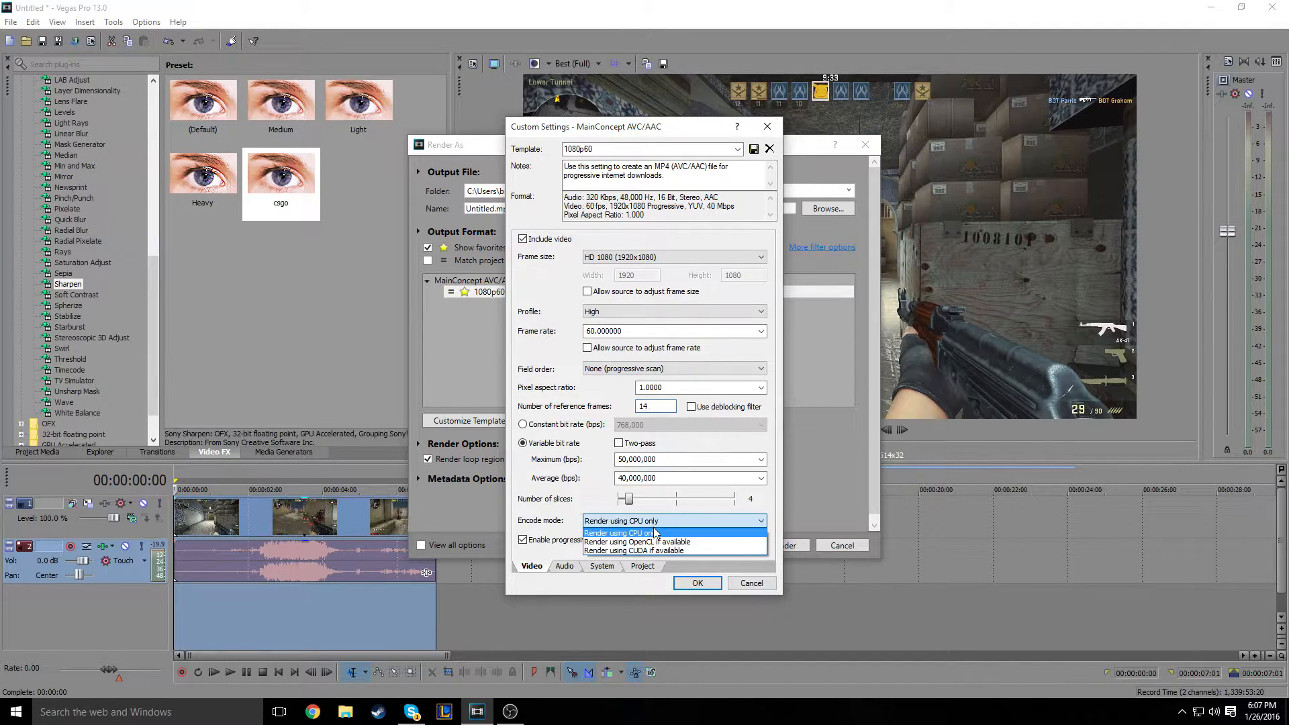
left_click(652, 527)
left_click(654, 525)
left_click(651, 524)
left_click(656, 525)
left_click(663, 531)
Set the template's video frame rate to 60 and leave source frame rate adjustment disabled
double_click(637, 330)
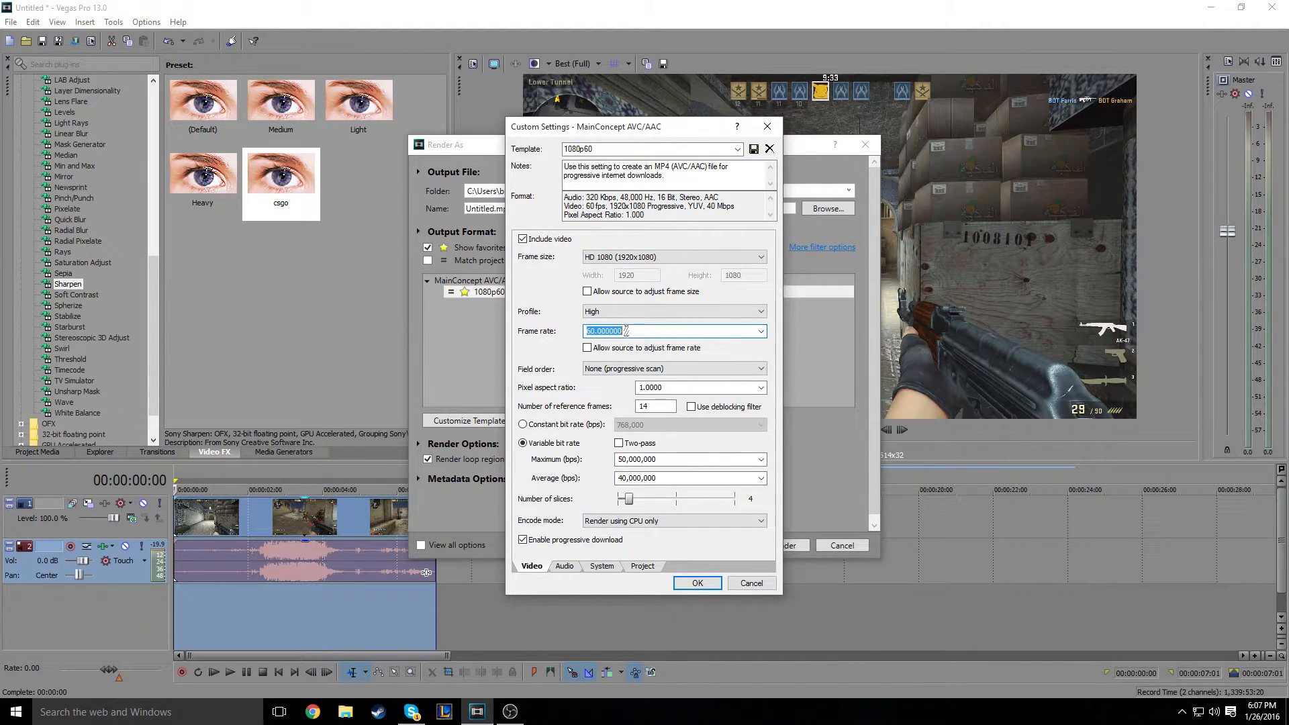
left_click(666, 330)
double_click(665, 330)
type("60")
left_click(619, 310)
left_click(606, 333)
left_click(606, 334)
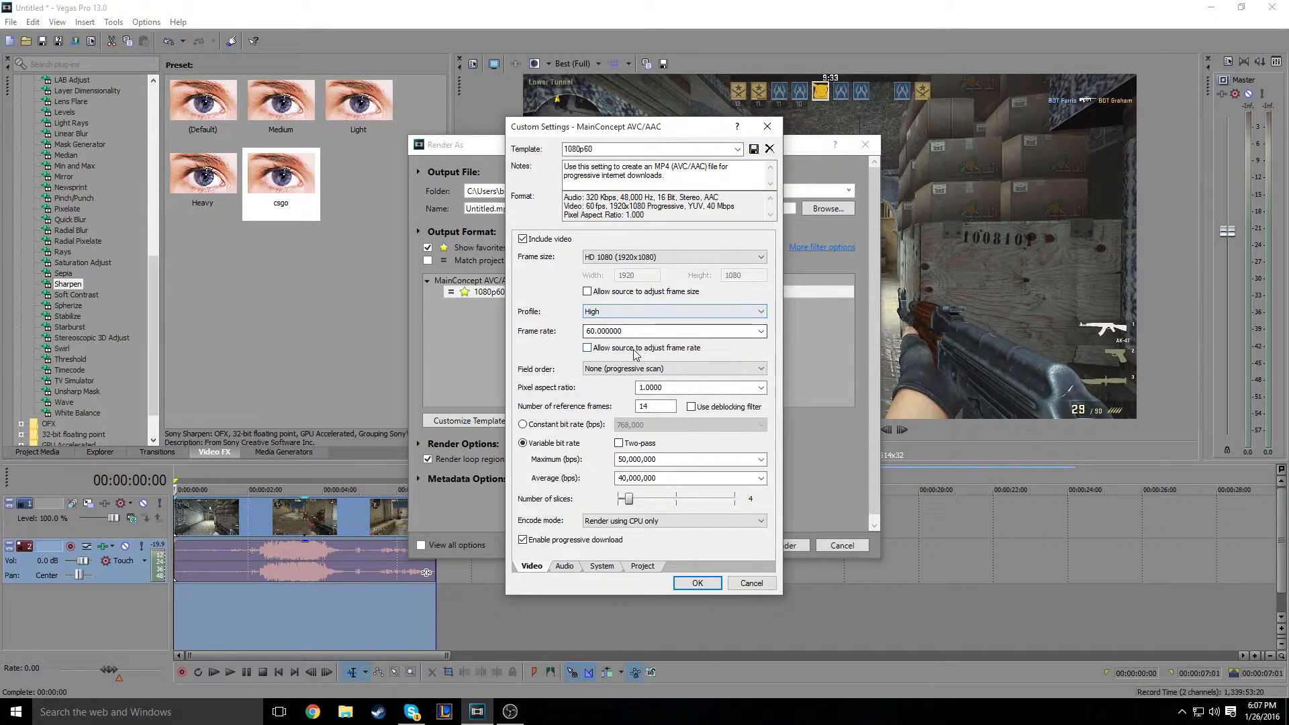
left_click(589, 349)
left_click(587, 350)
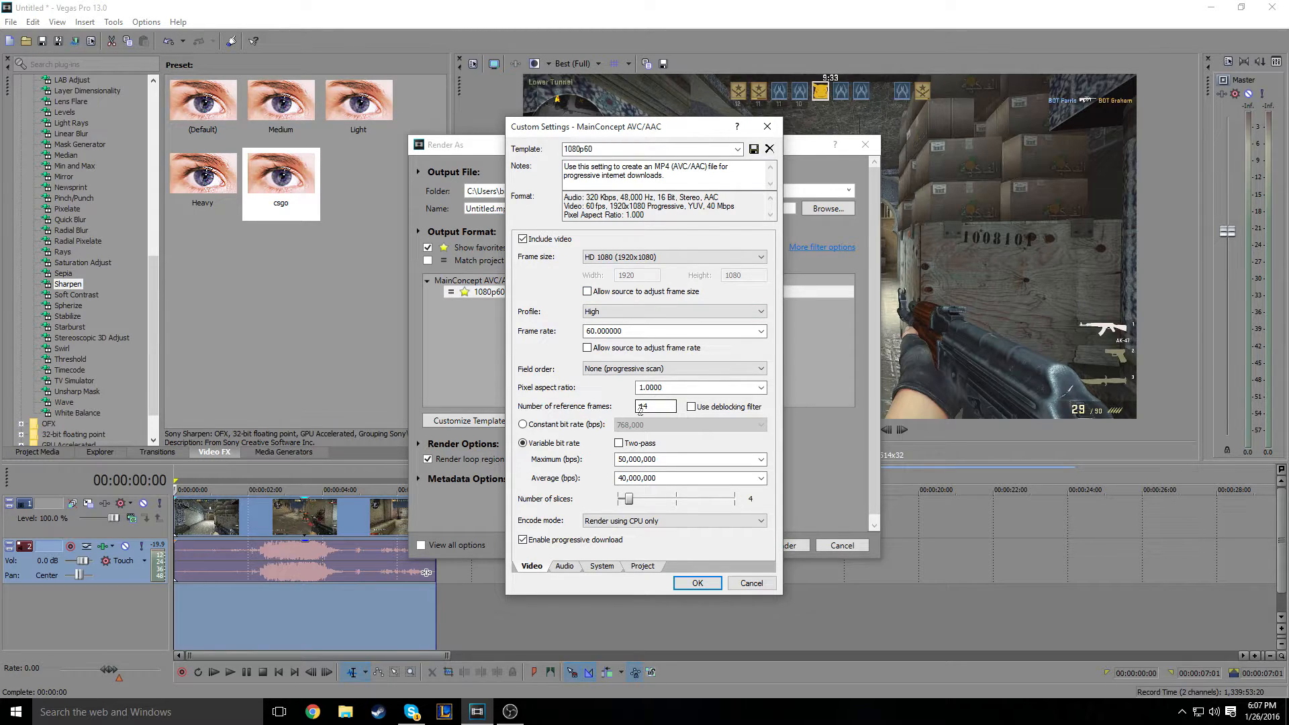
Review the template's audio, system and project settings, and accept the custom settings for 1080p60
left_click(565, 566)
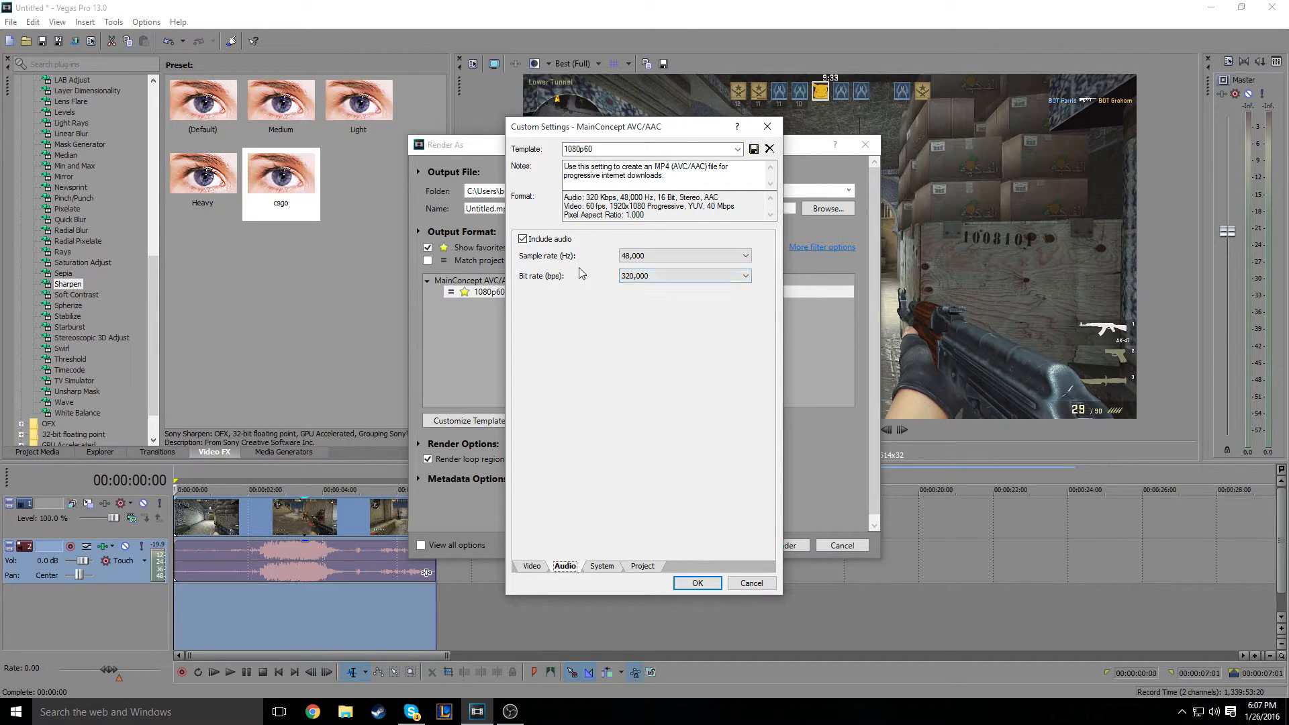
left_click(602, 566)
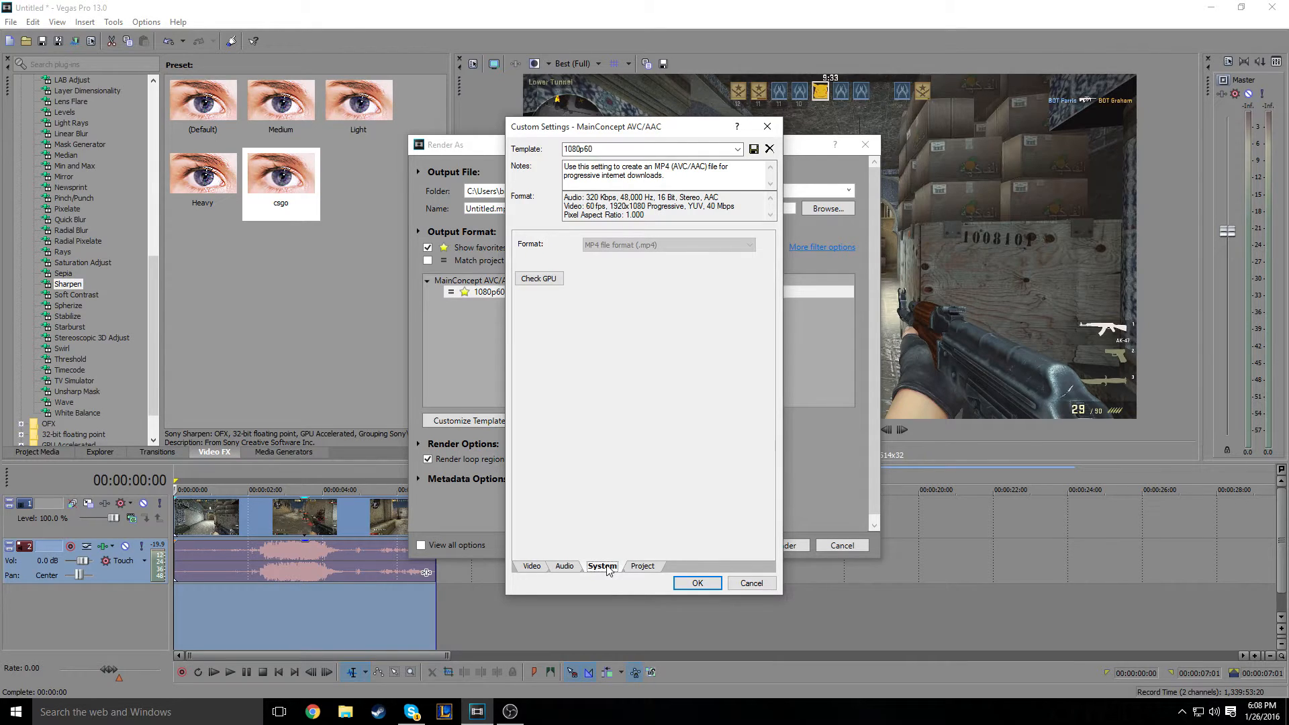
left_click(657, 568)
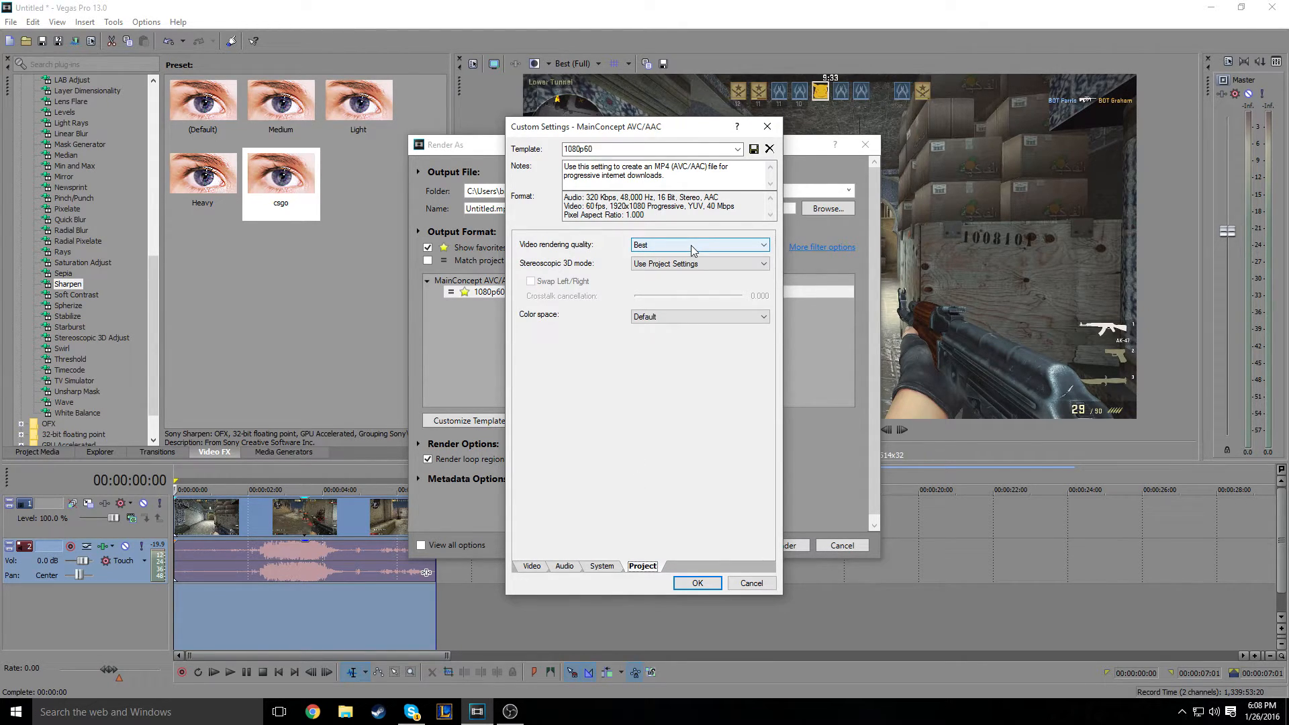
left_click(532, 566)
double_click(579, 149)
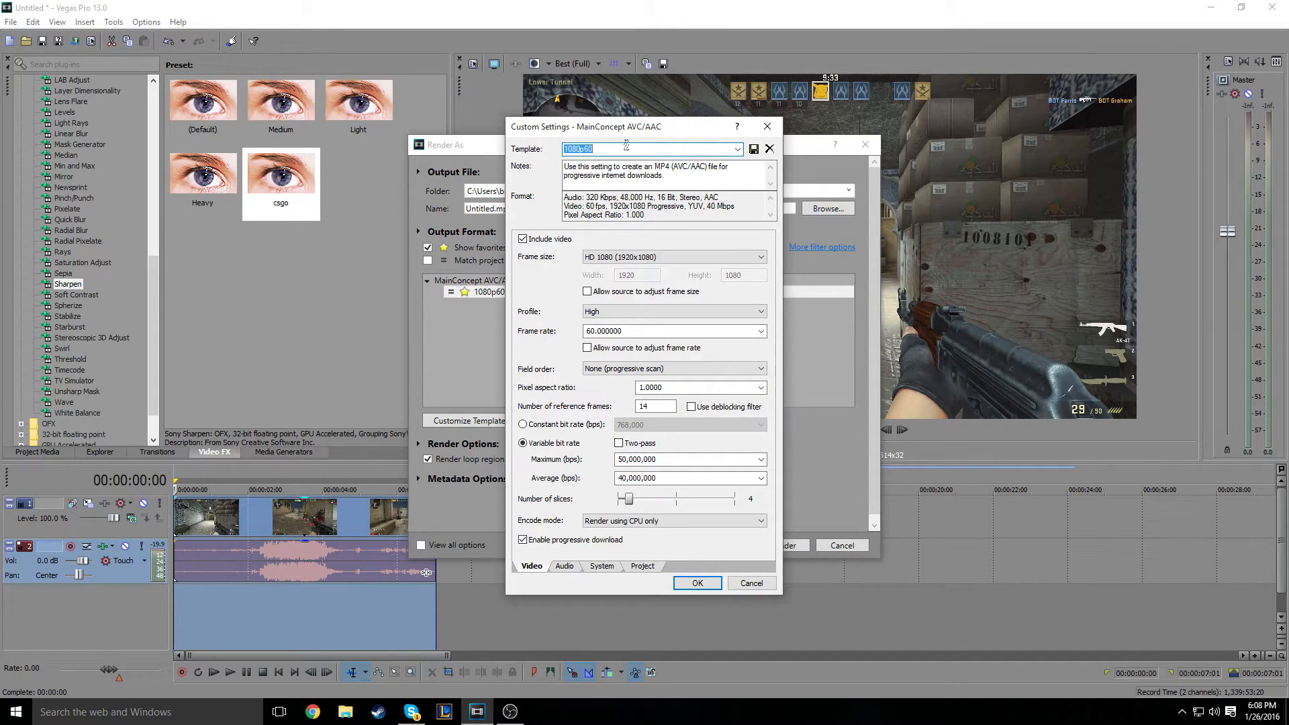
left_click(698, 583)
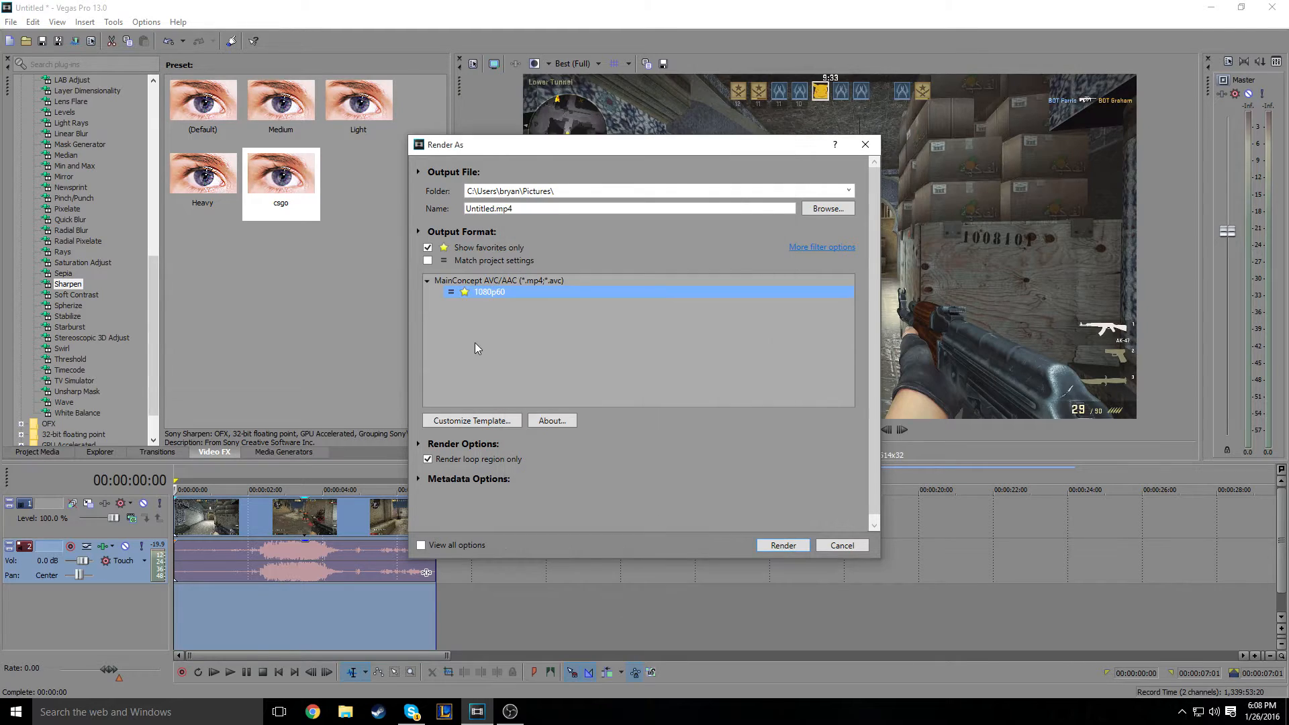